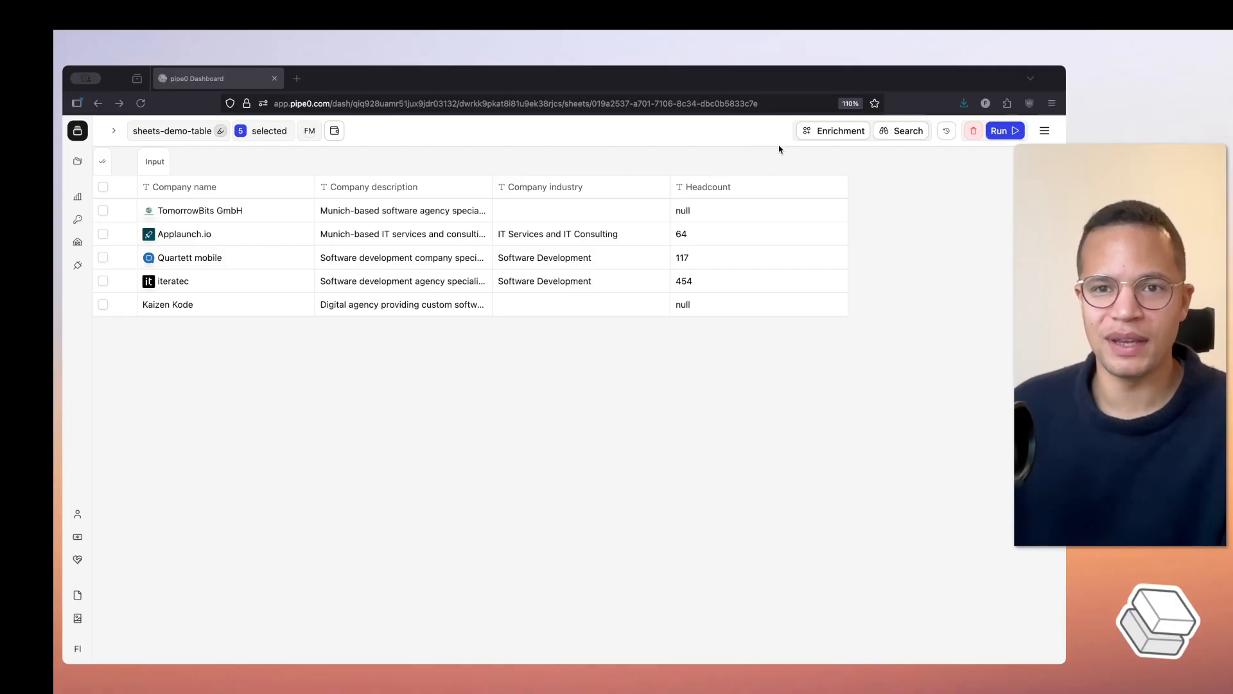
- Look through the catalog of searches for finding people or companies, and close it without choosing one
click(896, 137)
click(896, 135)
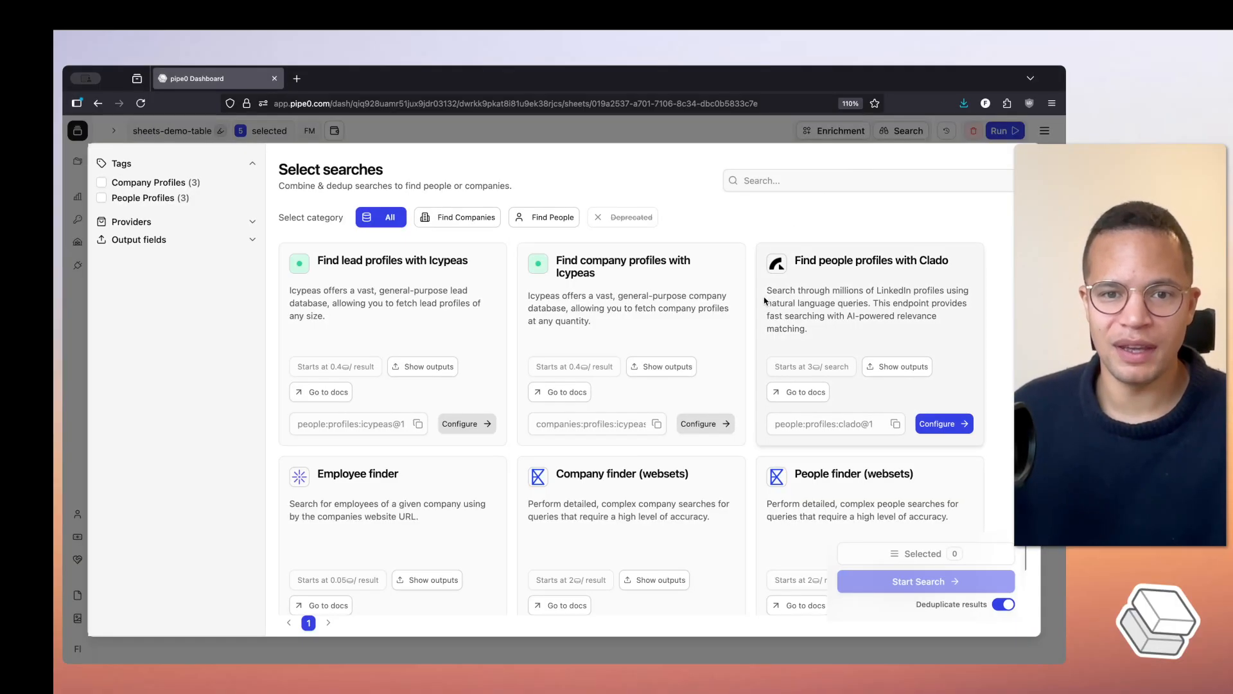
scroll(771, 385, down, 2)
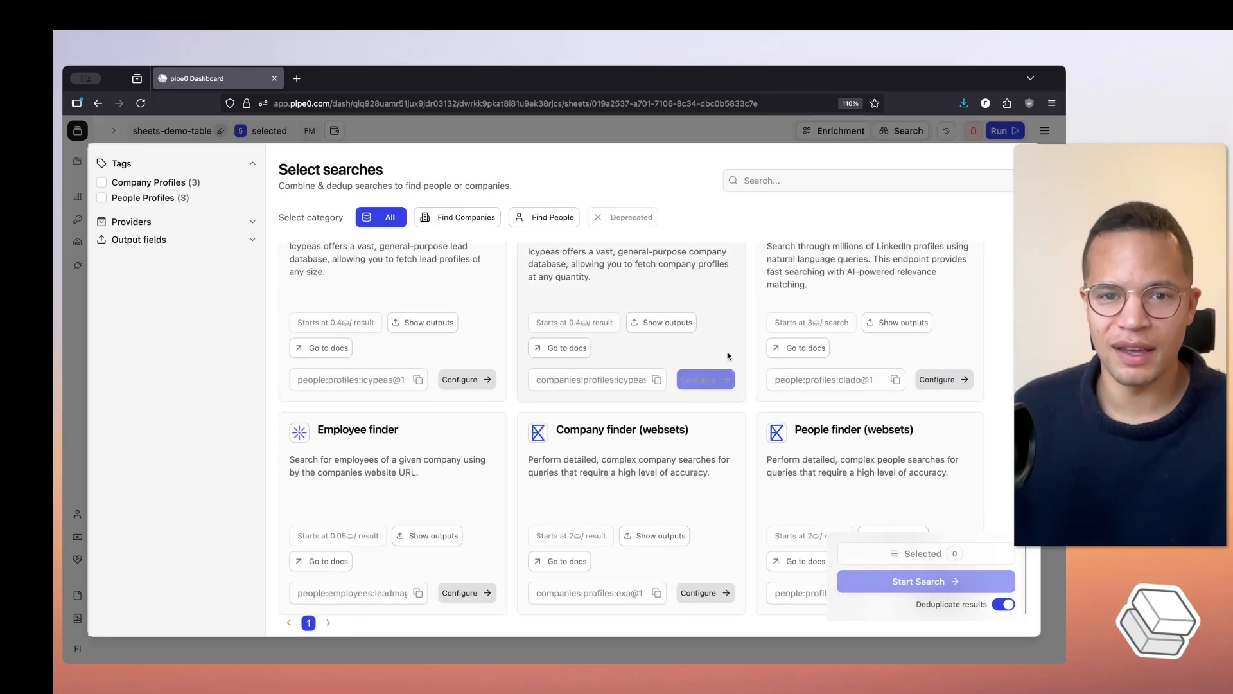
click(653, 133)
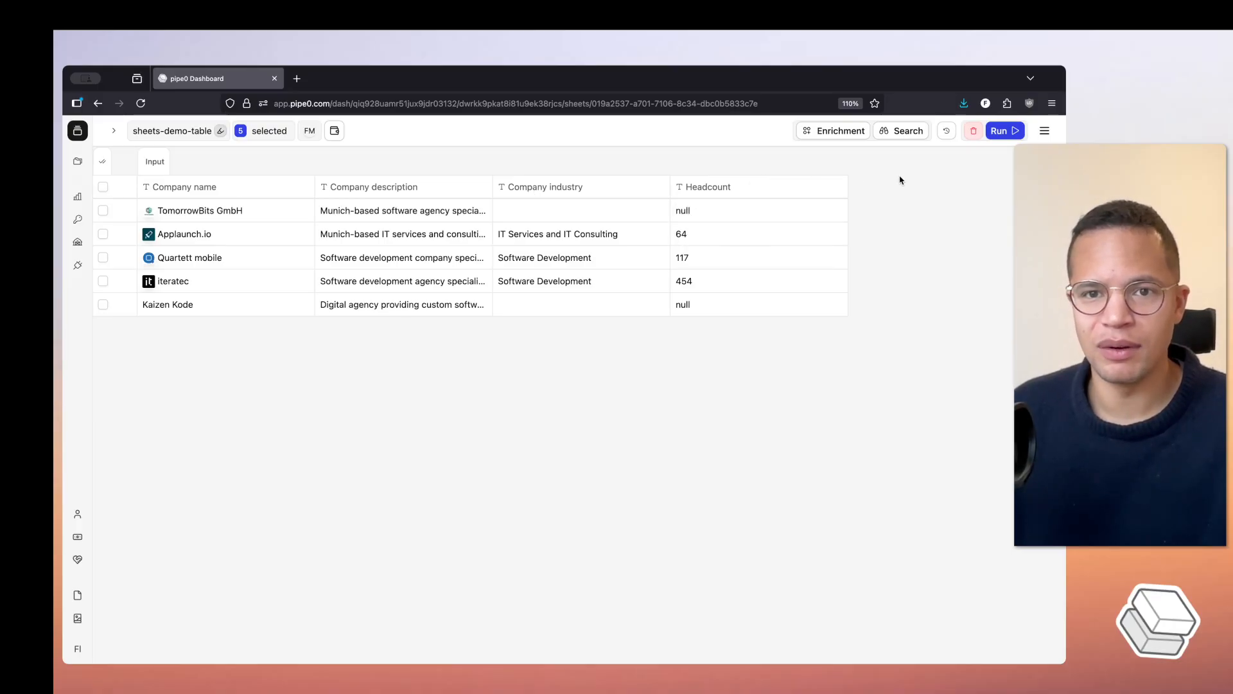
- Add the Find Company Identity enrichment (company:identity@2) from the company data category to the sheet with its default configuration
click(828, 134)
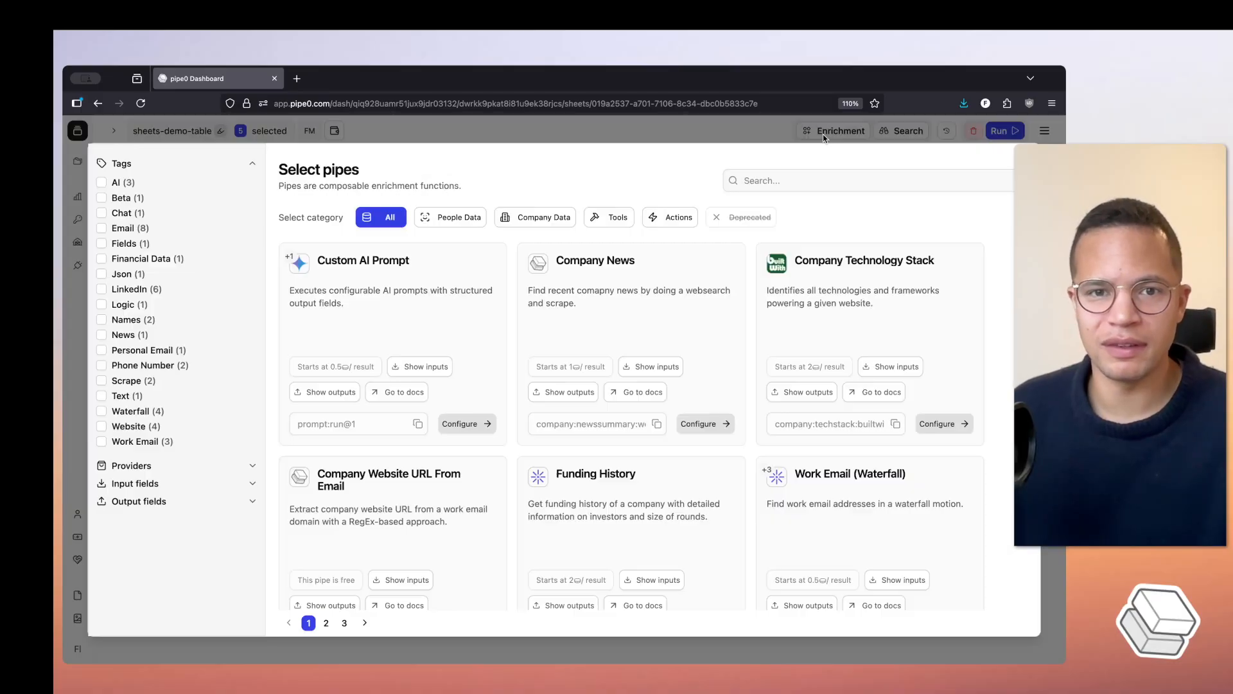
click(544, 217)
scroll(885, 417, down, 5)
click(885, 446)
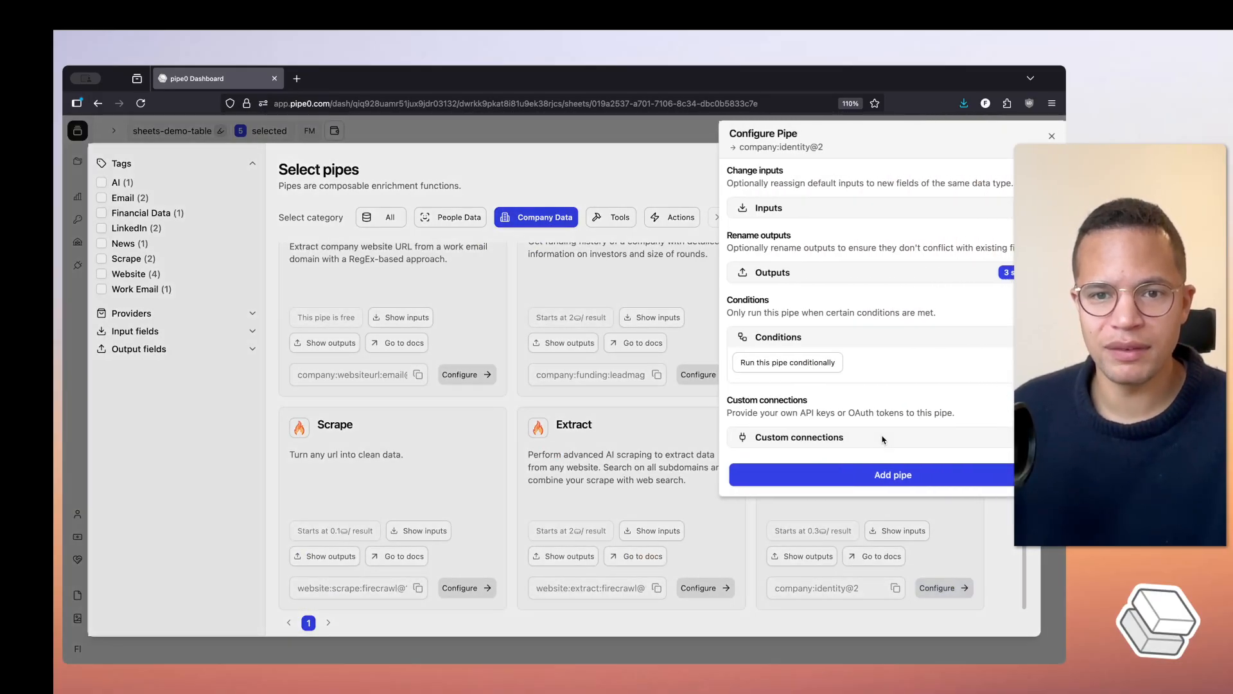
click(871, 476)
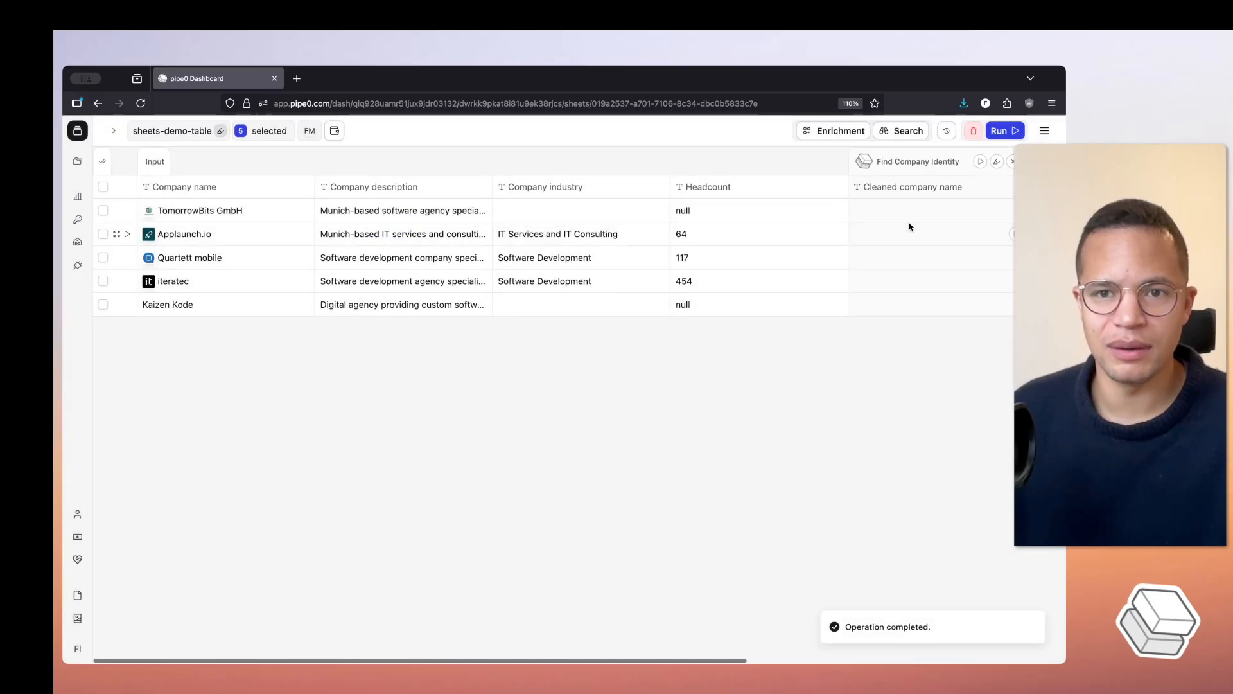
- Run the Find Company Identity pipe on the sheet and review its company name, LinkedIn profile URL and website URL columns
scroll(903, 234, right, 4)
scroll(905, 219, right, 3)
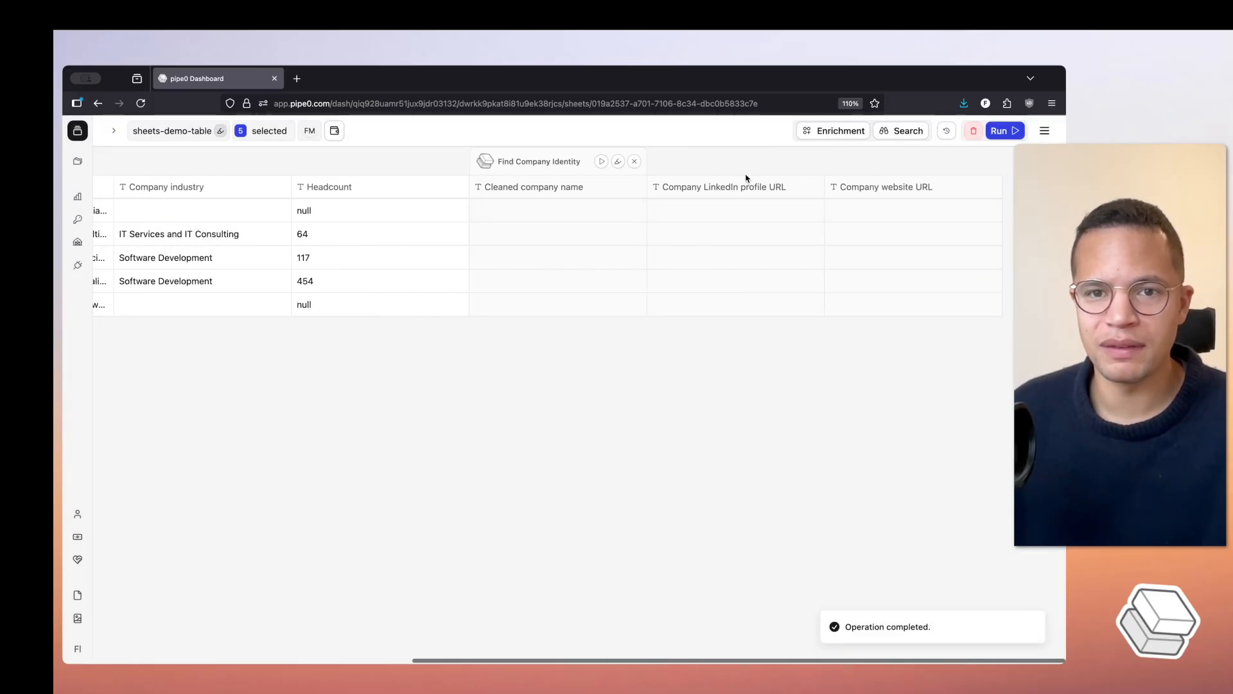
click(602, 162)
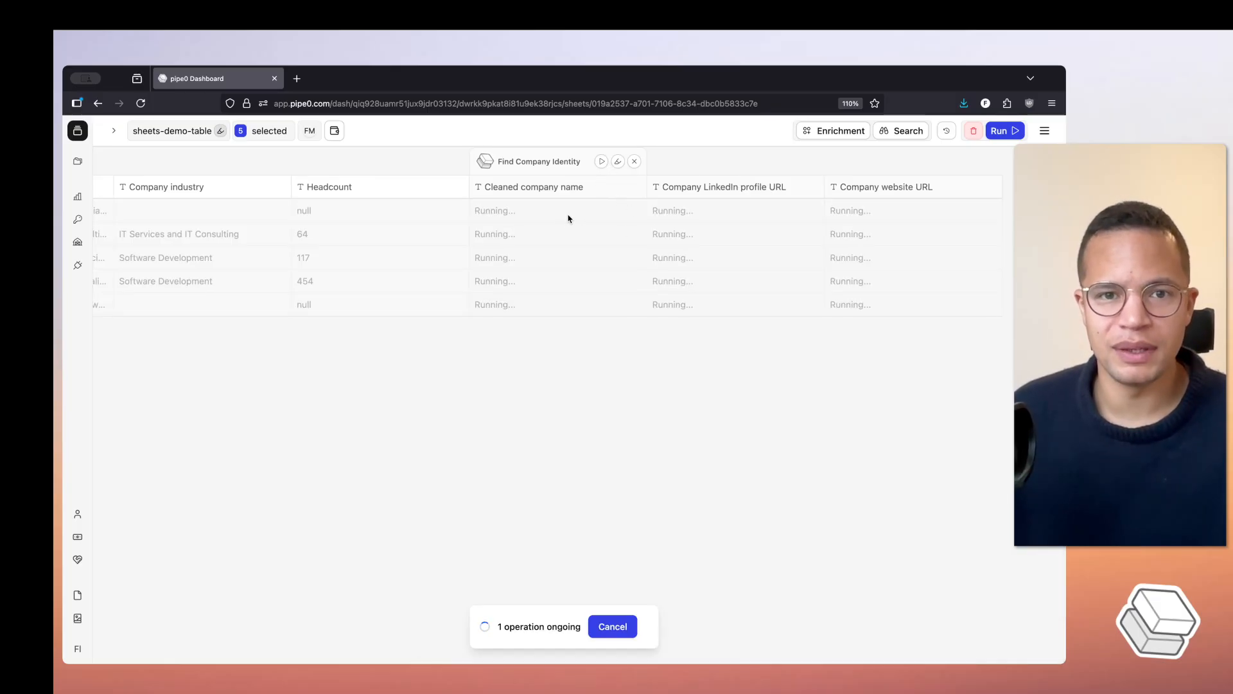
scroll(519, 221, left, 2)
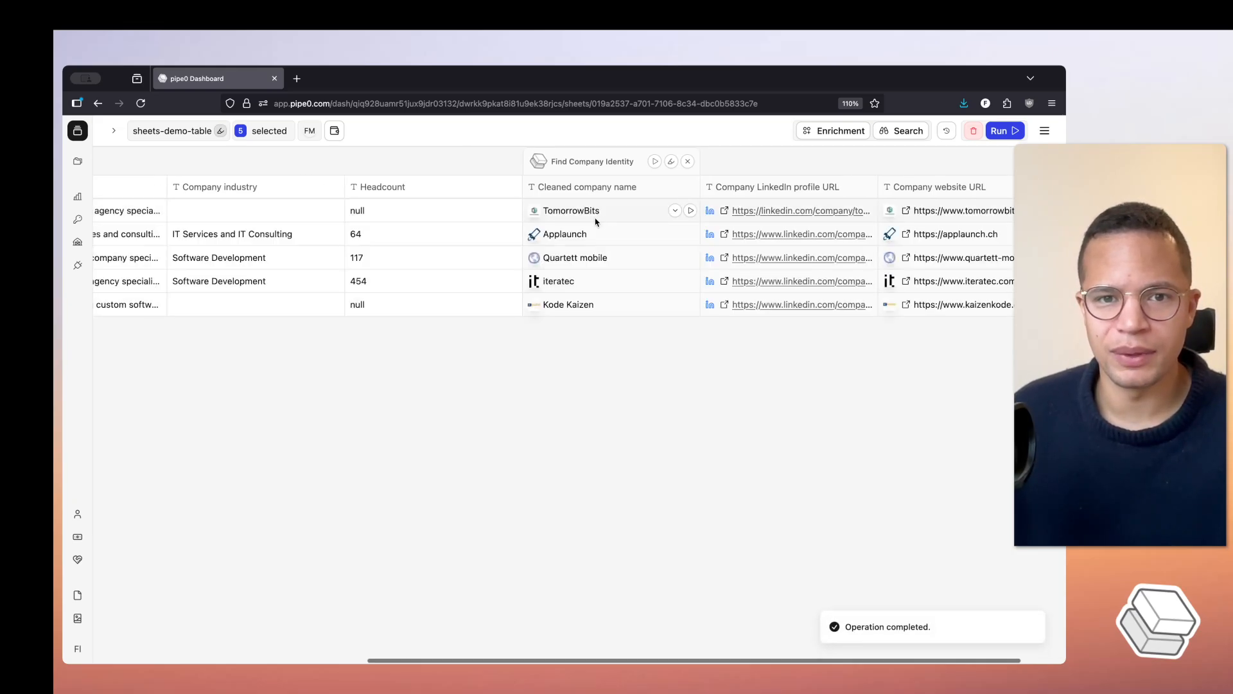
scroll(594, 221, right, 2)
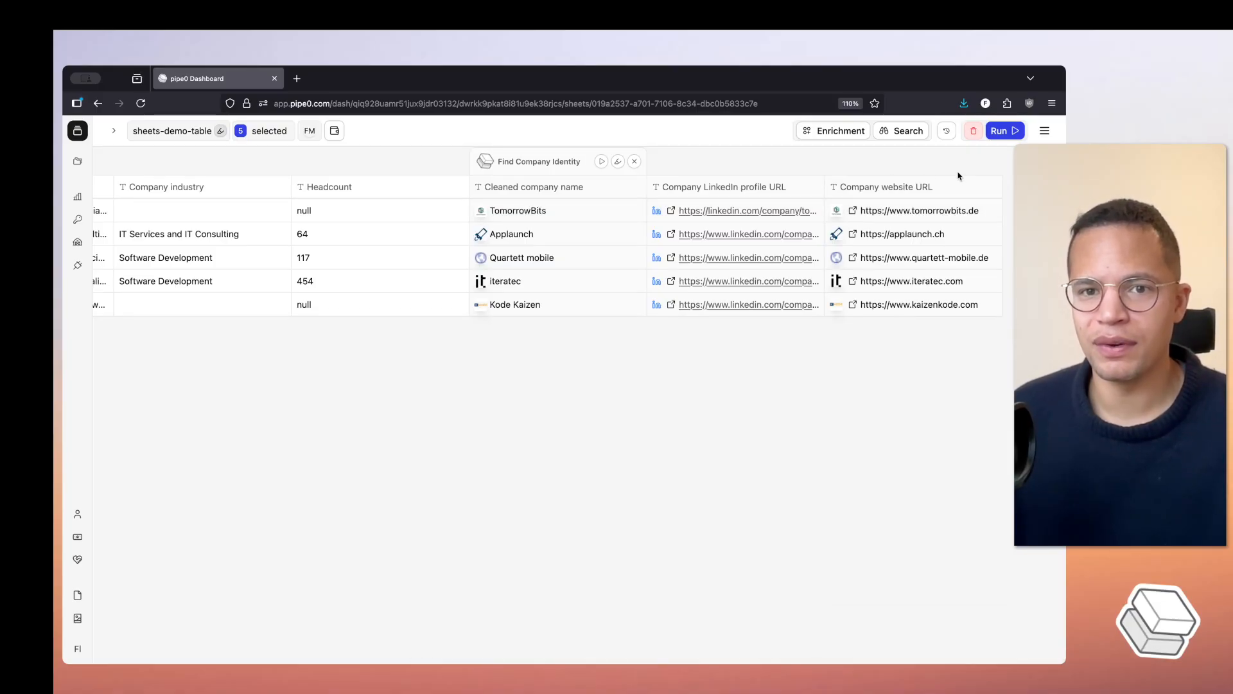
- Change the sheet's environment to sandbox and confirm the switch
click(1044, 133)
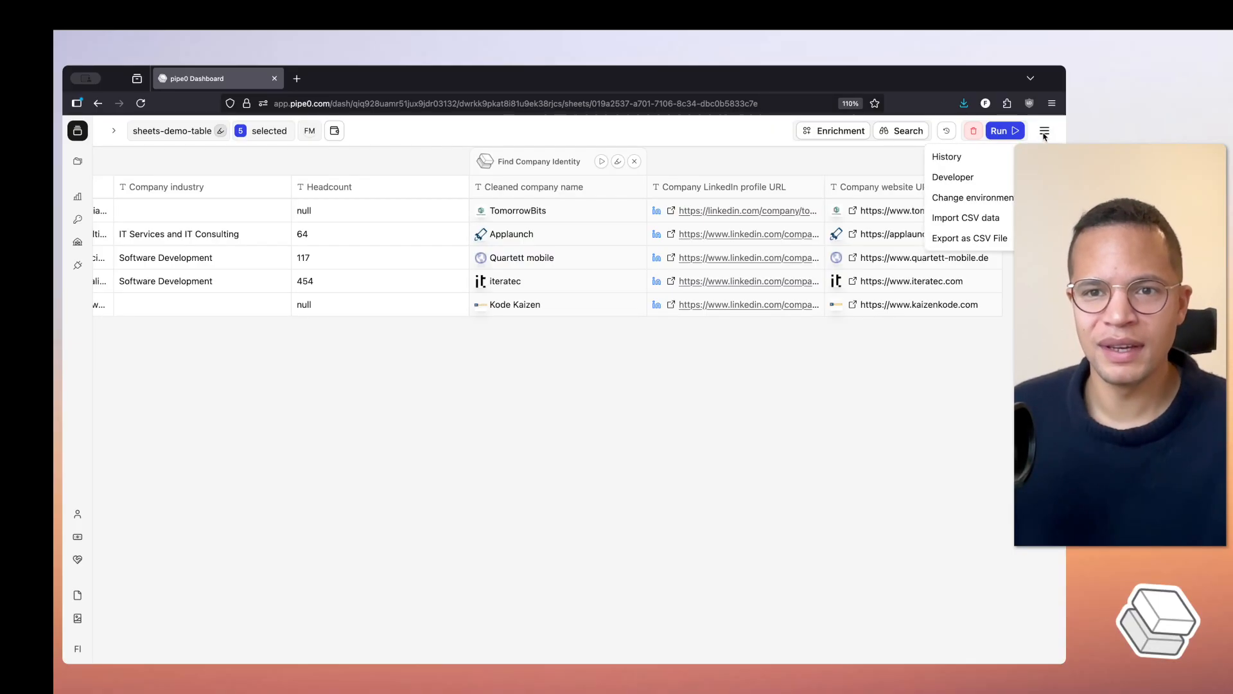
mouse_move(989, 198)
click(888, 201)
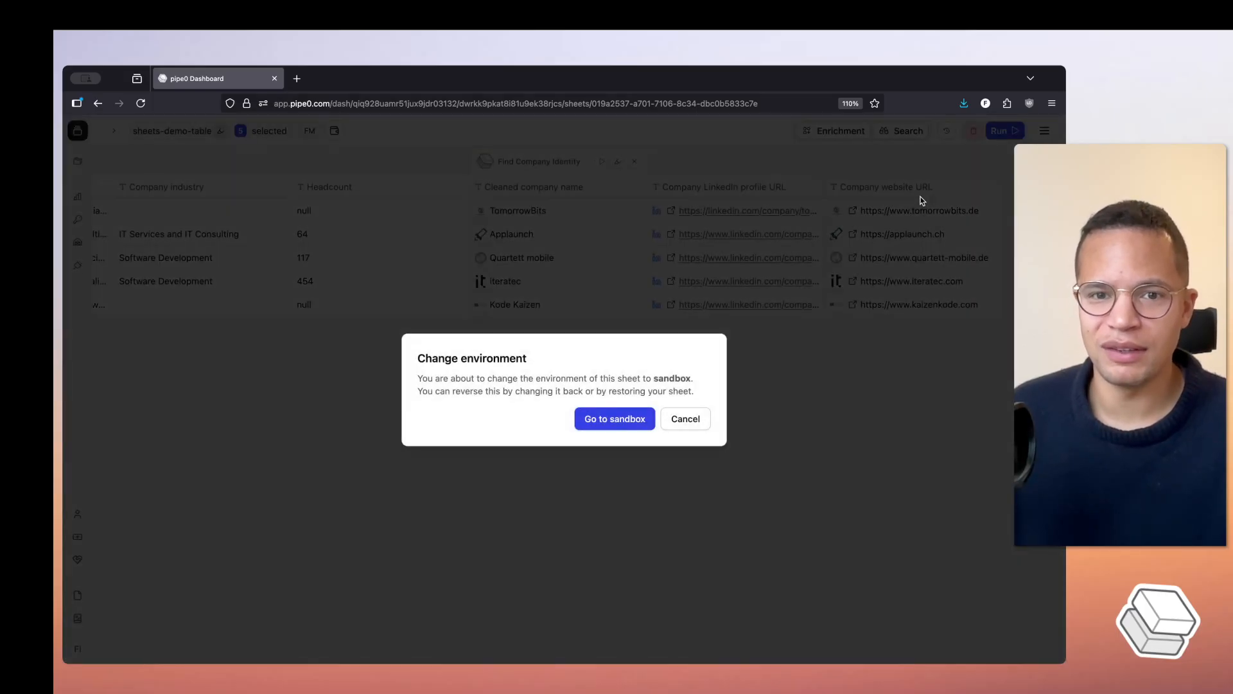
key(Return)
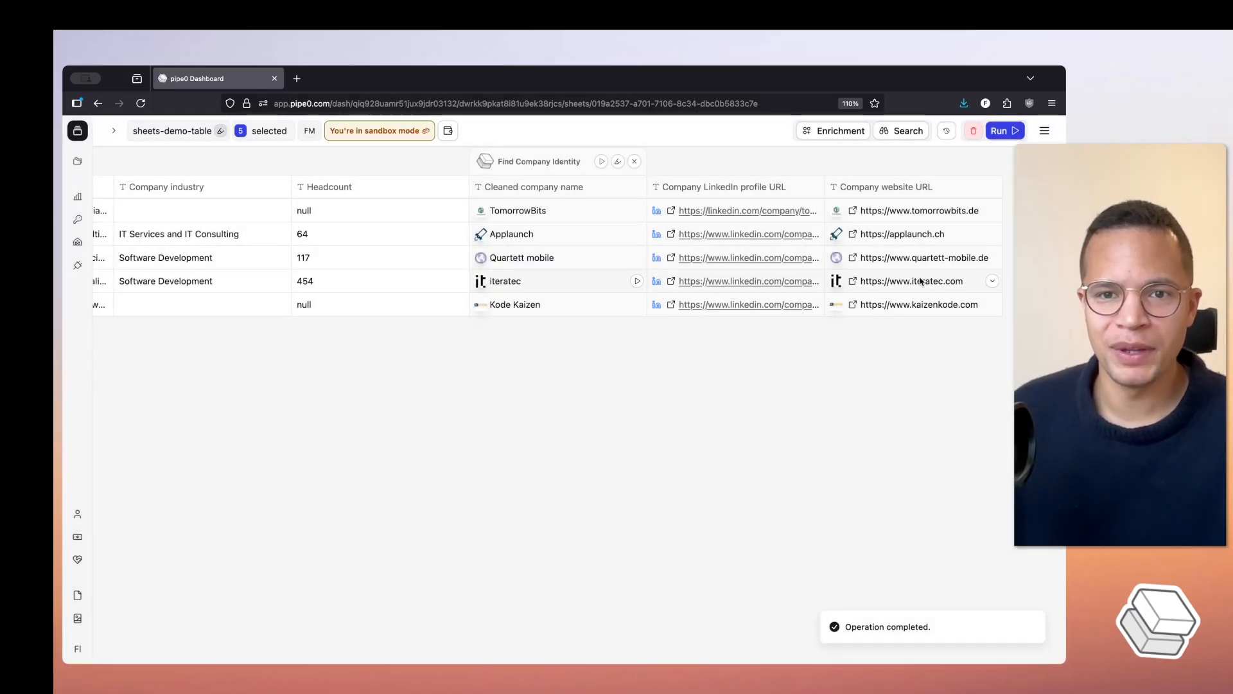
- Add the Company Overview enrichment from the company data category to the sheet with its default configuration
click(846, 131)
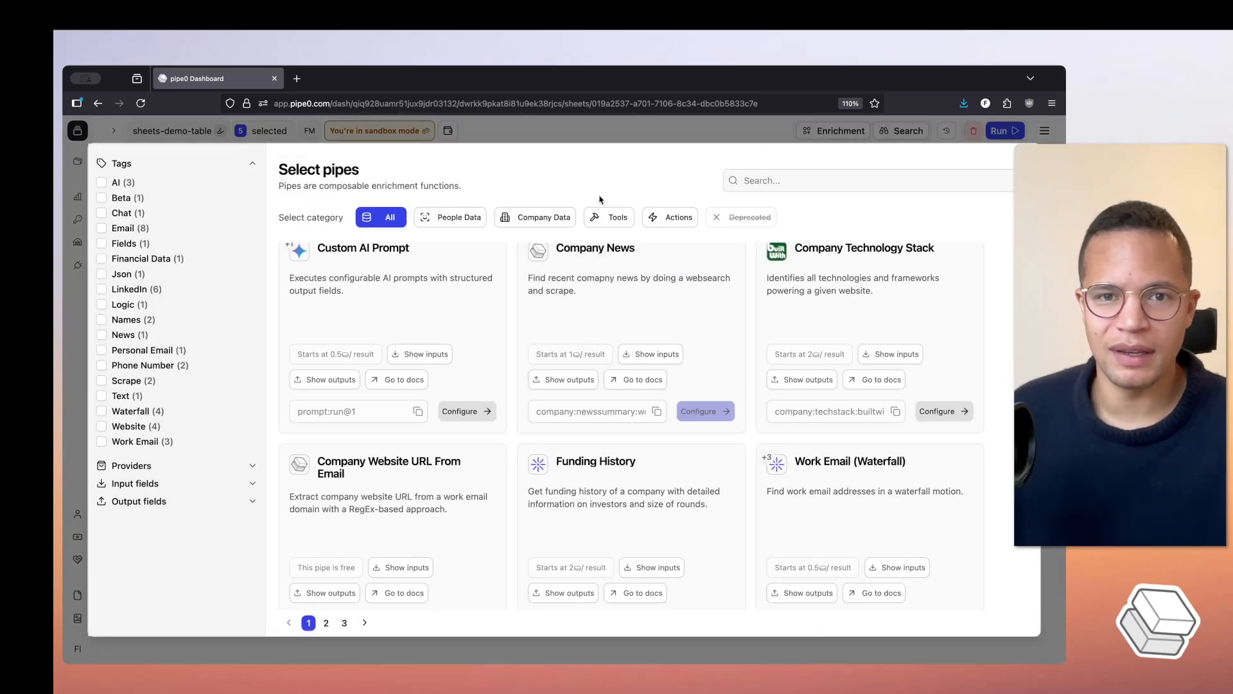
click(527, 222)
scroll(827, 341, down, 4)
scroll(827, 341, up, 1)
click(944, 461)
click(905, 473)
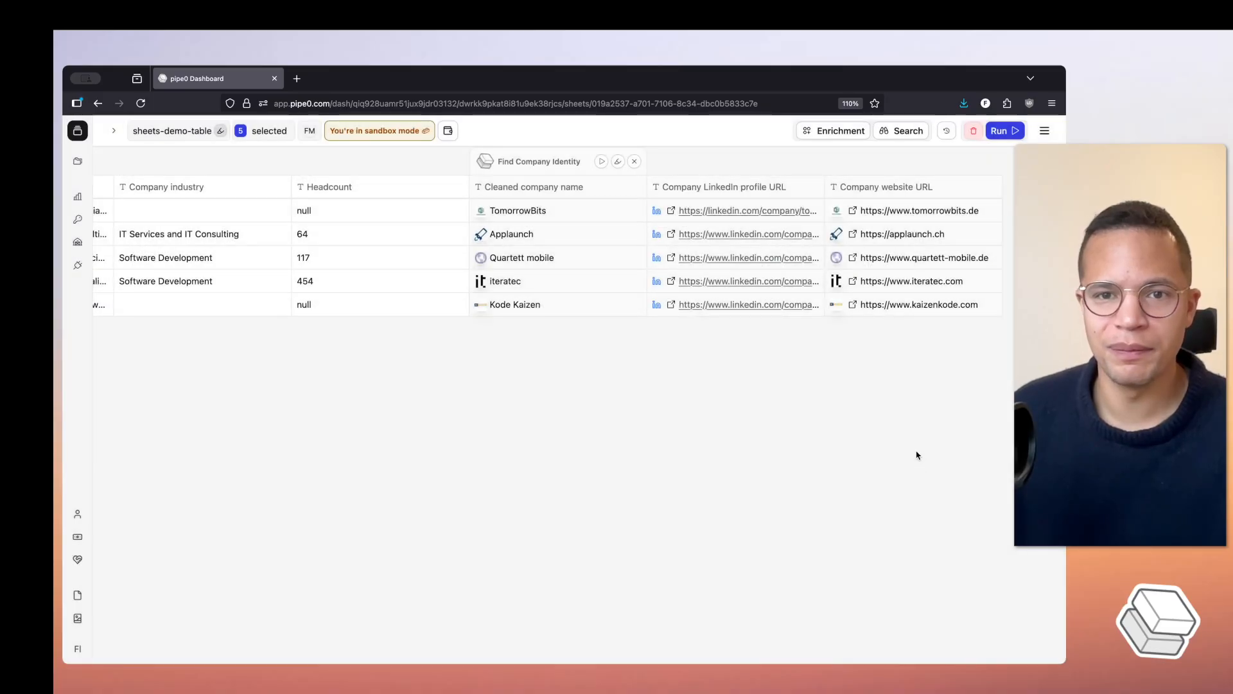
- Check the output columns of the Company Overview pipe, run the pipe in sandbox mode and review the generated values
scroll(885, 265, right, 6)
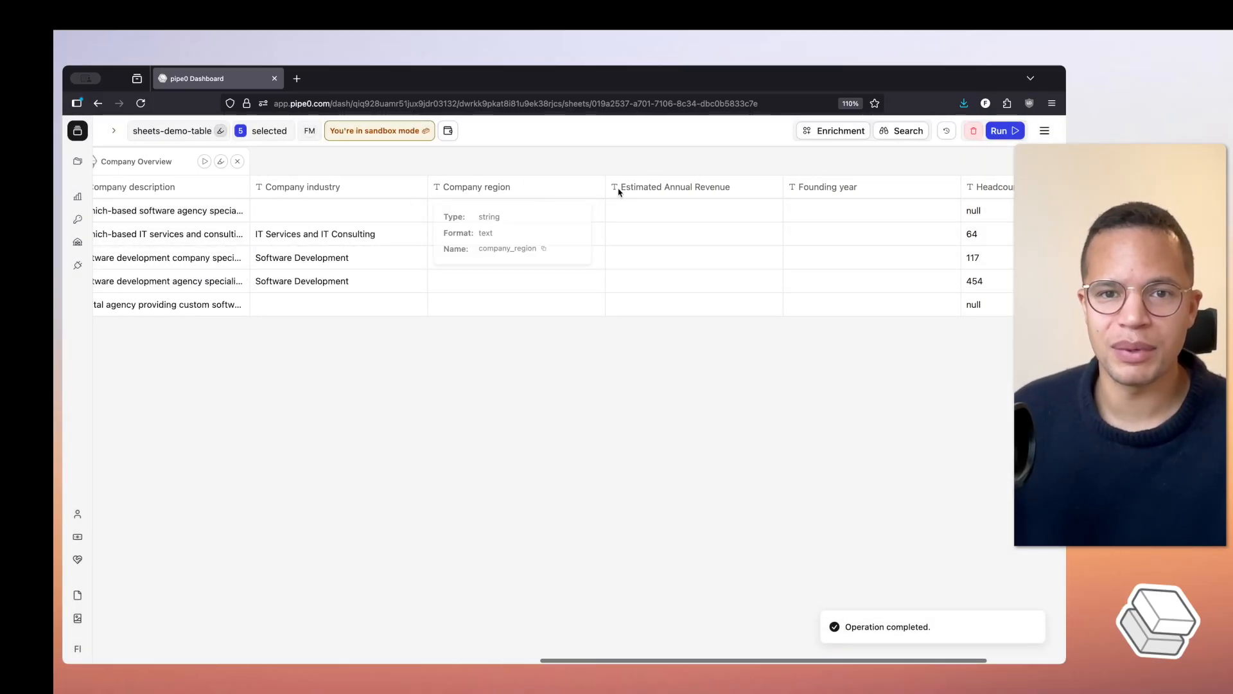
mouse_move(704, 194)
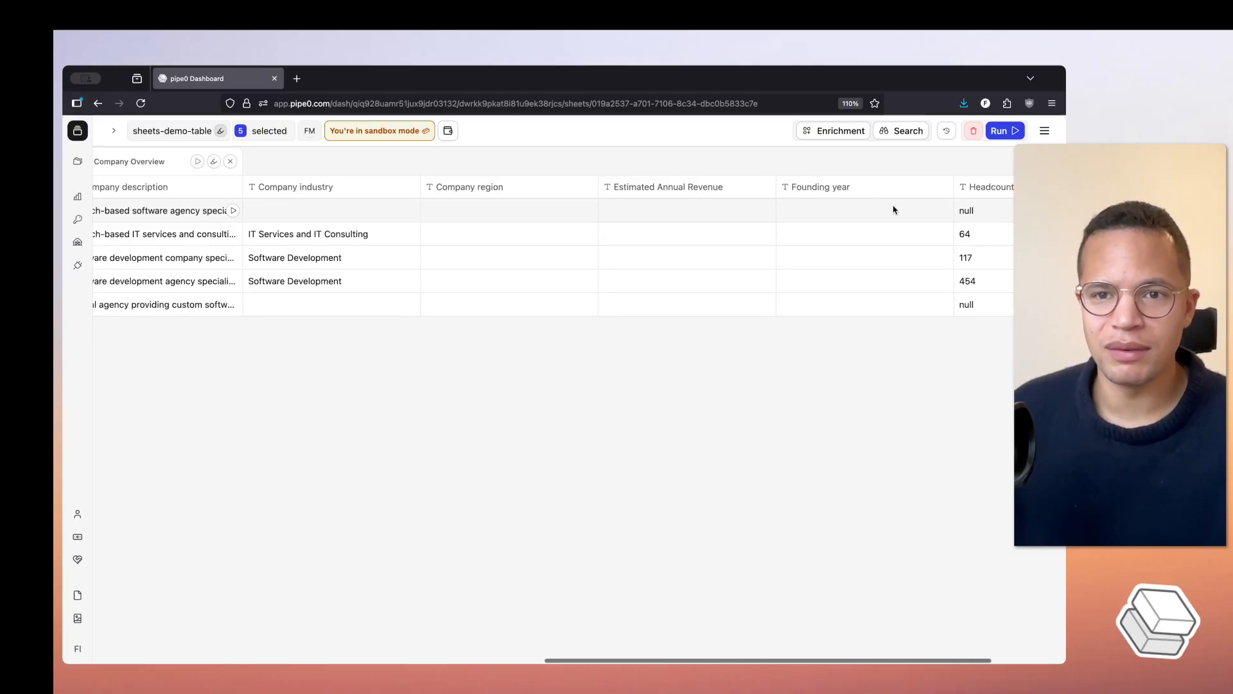
scroll(880, 202, right, 2)
scroll(811, 223, left, 5)
scroll(745, 224, left, 2)
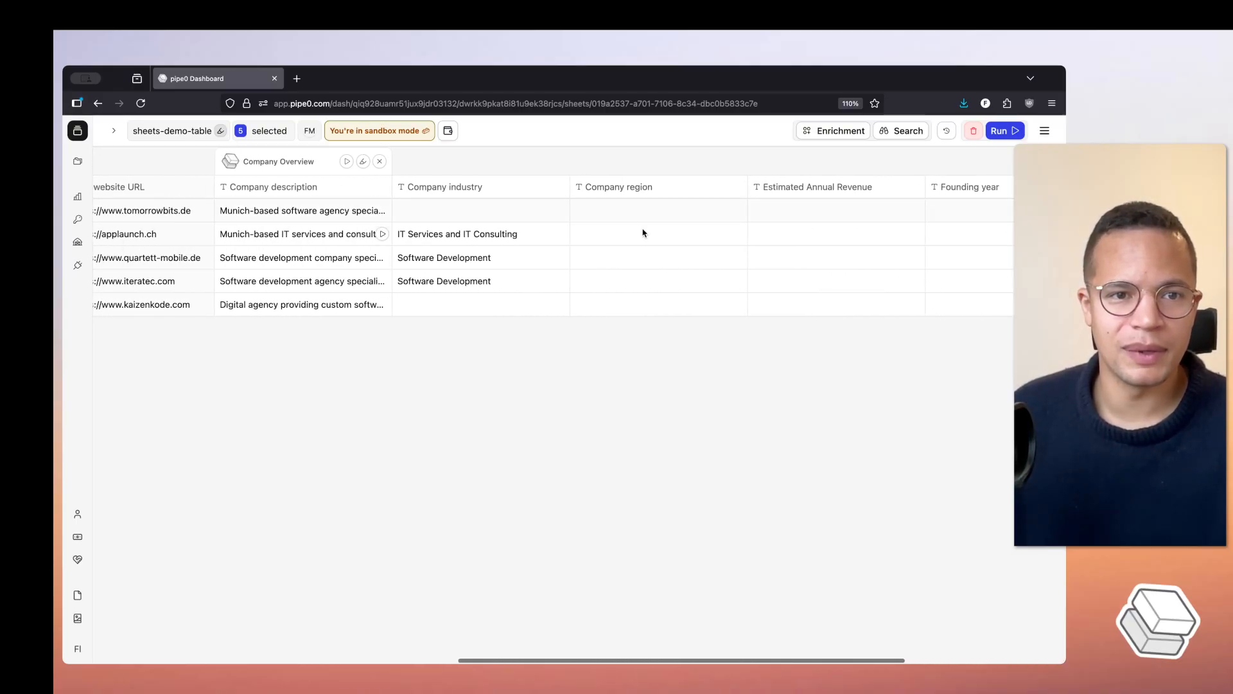
click(347, 161)
scroll(576, 218, right, 7)
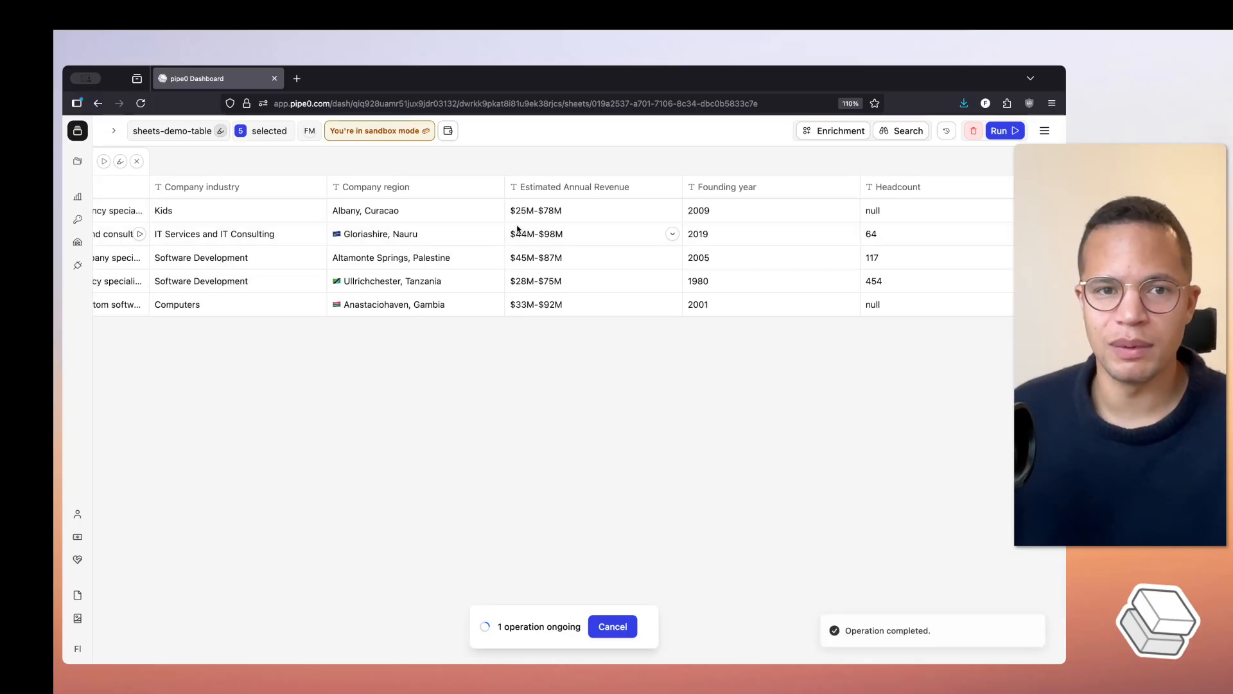
scroll(521, 238, left, 3)
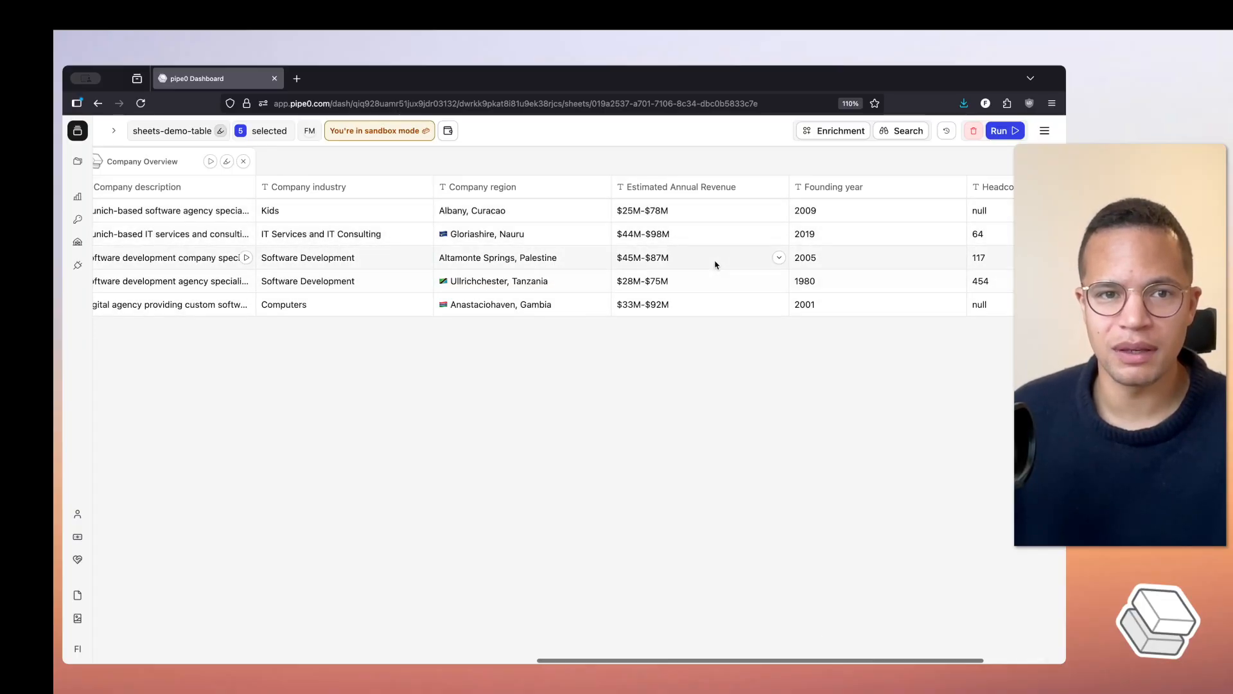
scroll(649, 257, left, 3)
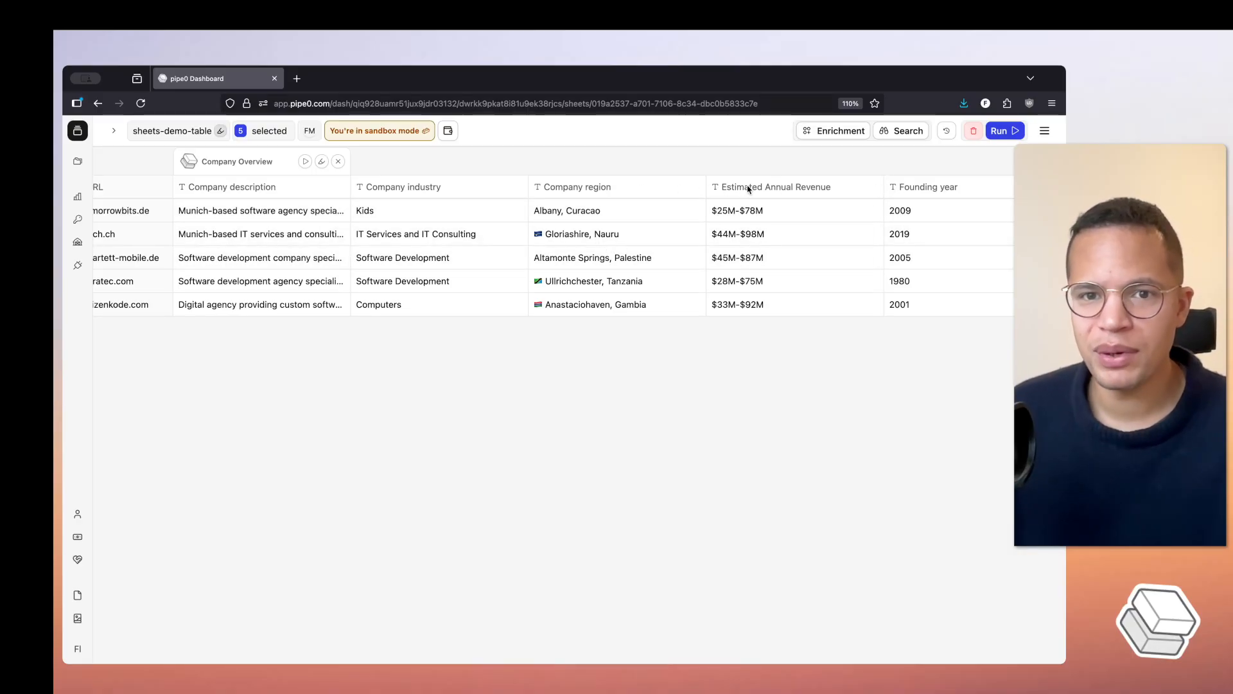
- Change the sheet's environment back to production and confirm the switch
click(1043, 132)
mouse_move(944, 199)
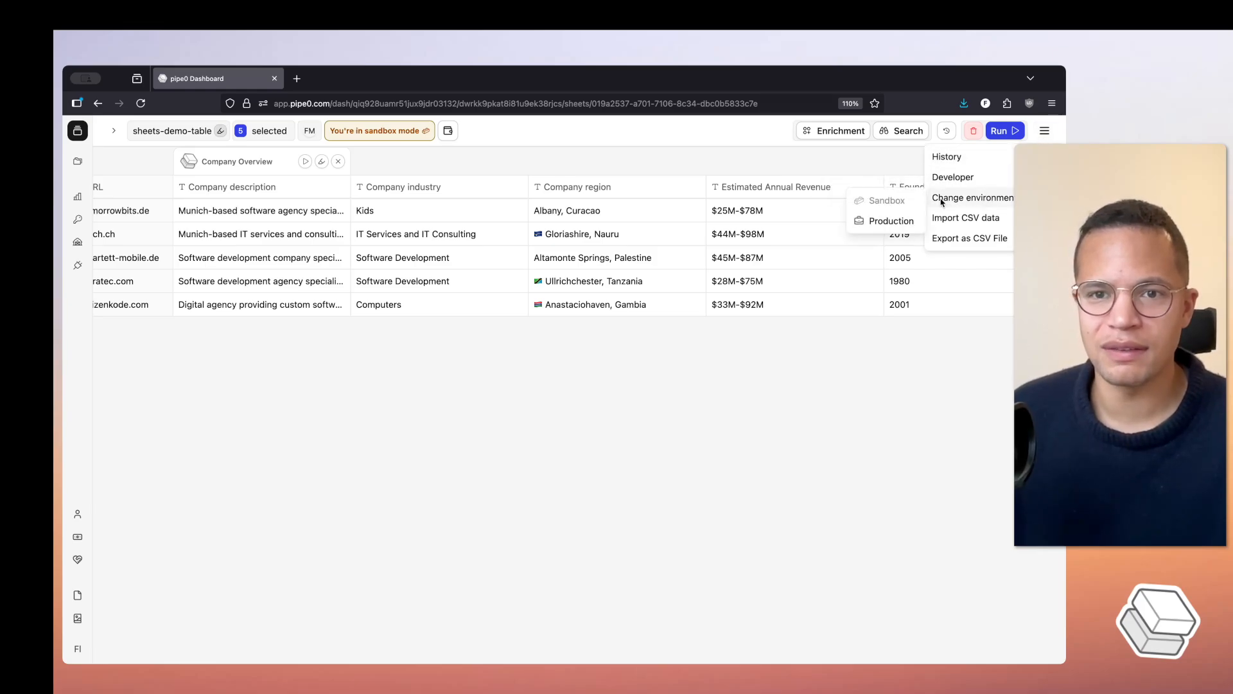
click(891, 221)
click(607, 443)
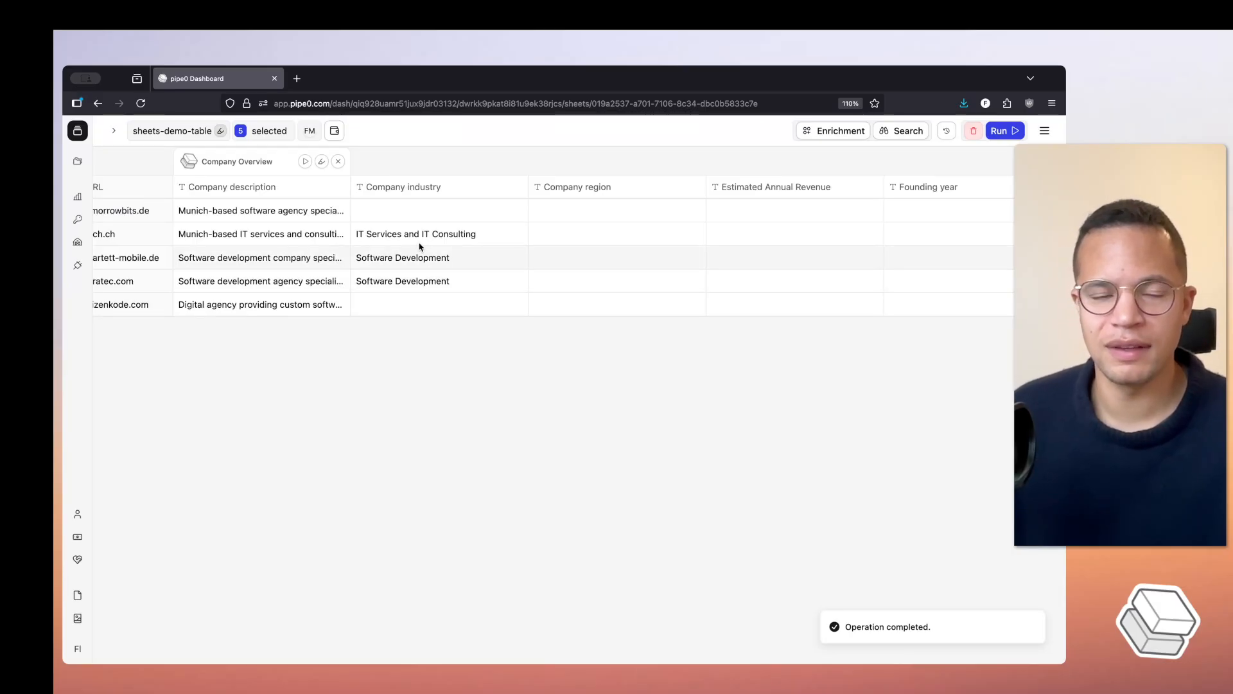
- Run the Company Overview pipe in production and review the industry, region, estimated annual revenue, founding year and headcount columns
scroll(919, 285, right, 5)
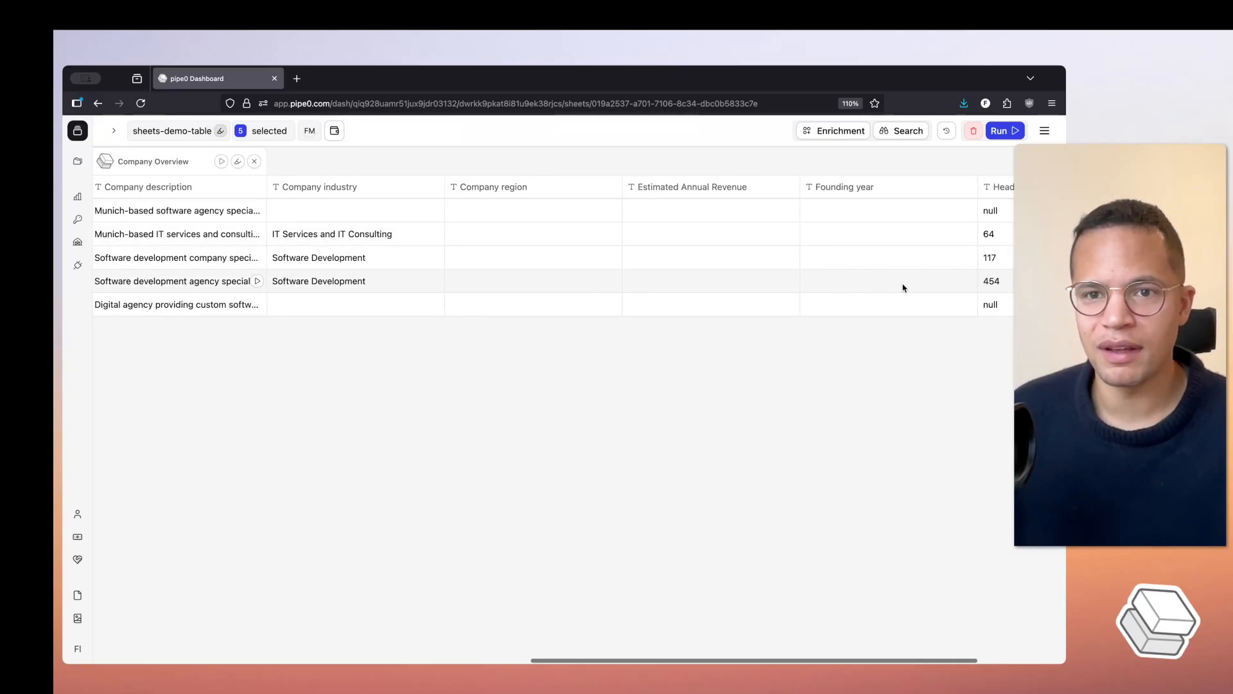
scroll(751, 271, left, 5)
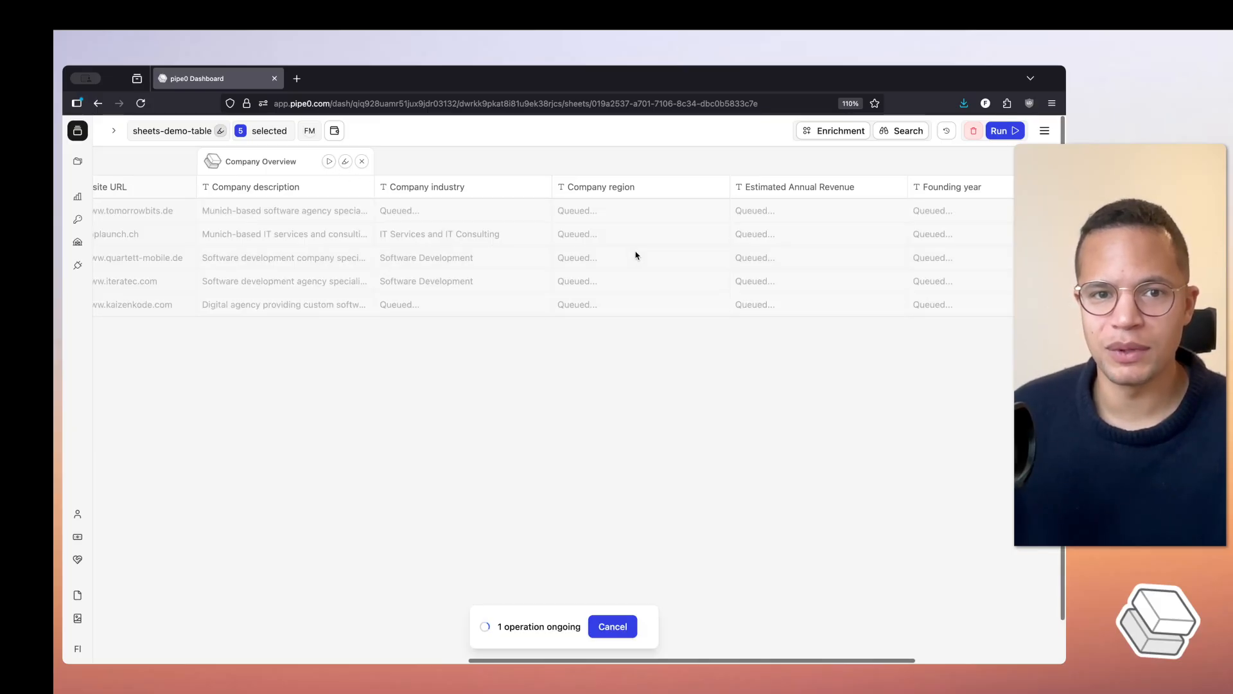
scroll(586, 256, right, 3)
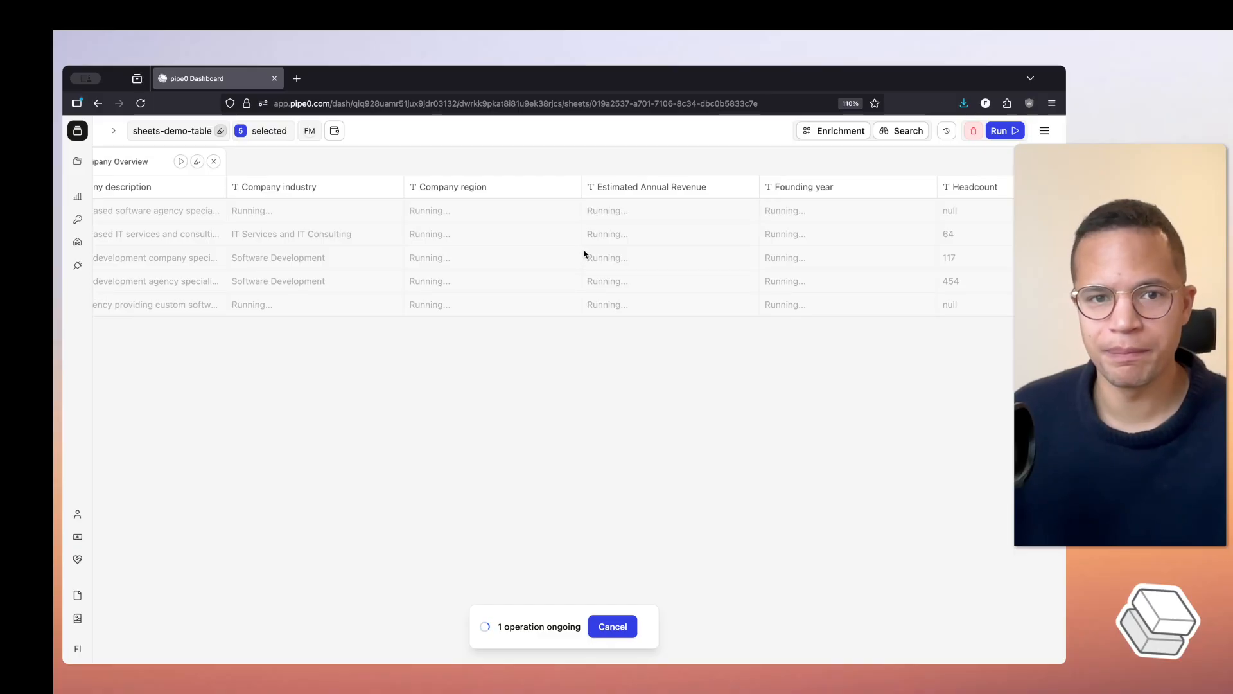
scroll(637, 268, left, 2)
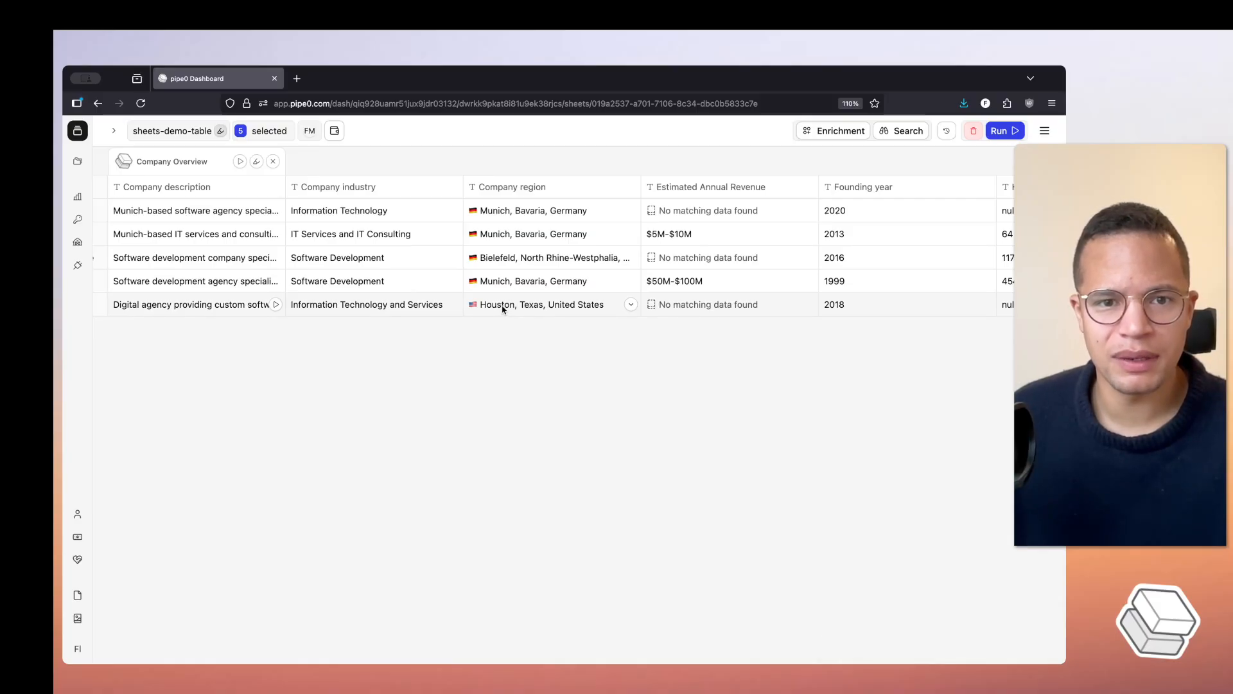
click(502, 309)
click(459, 341)
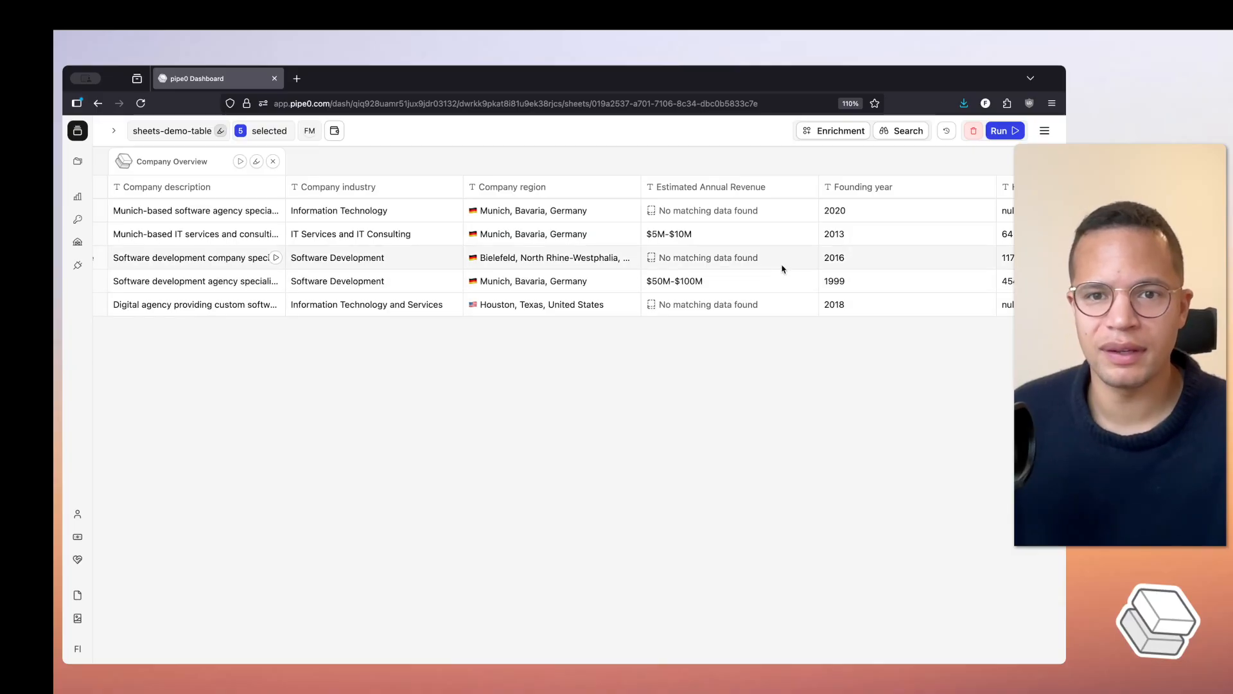
scroll(825, 242, right, 5)
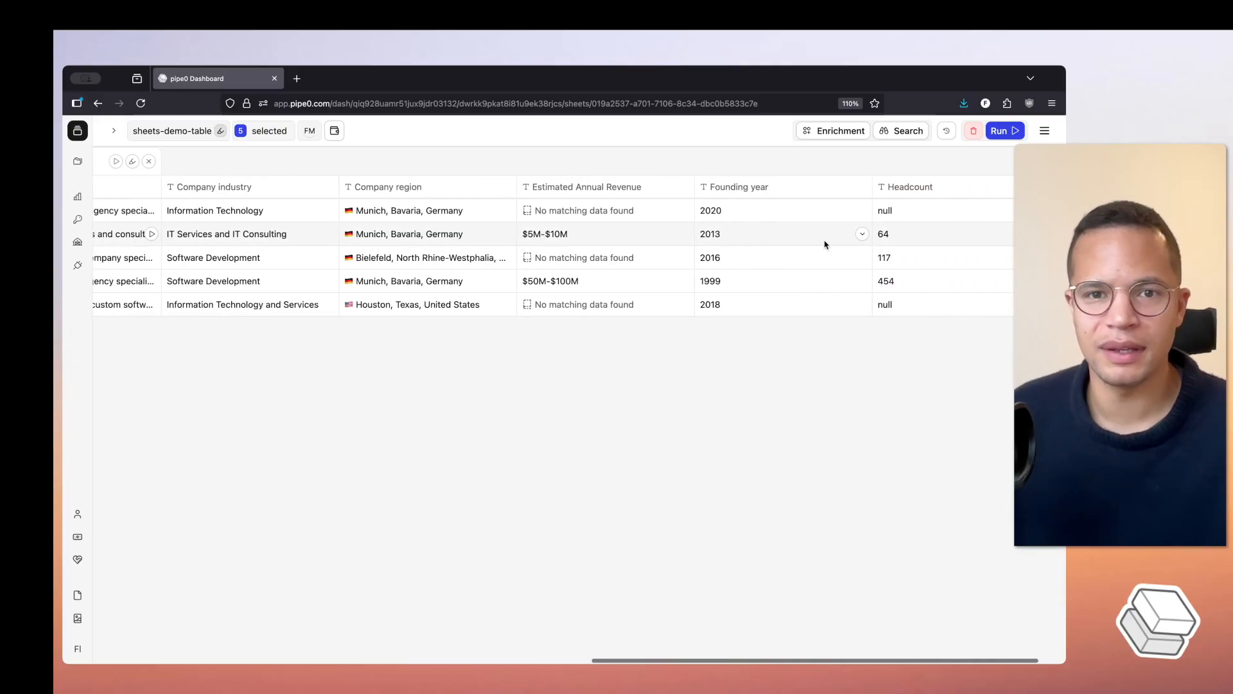
mouse_move(902, 187)
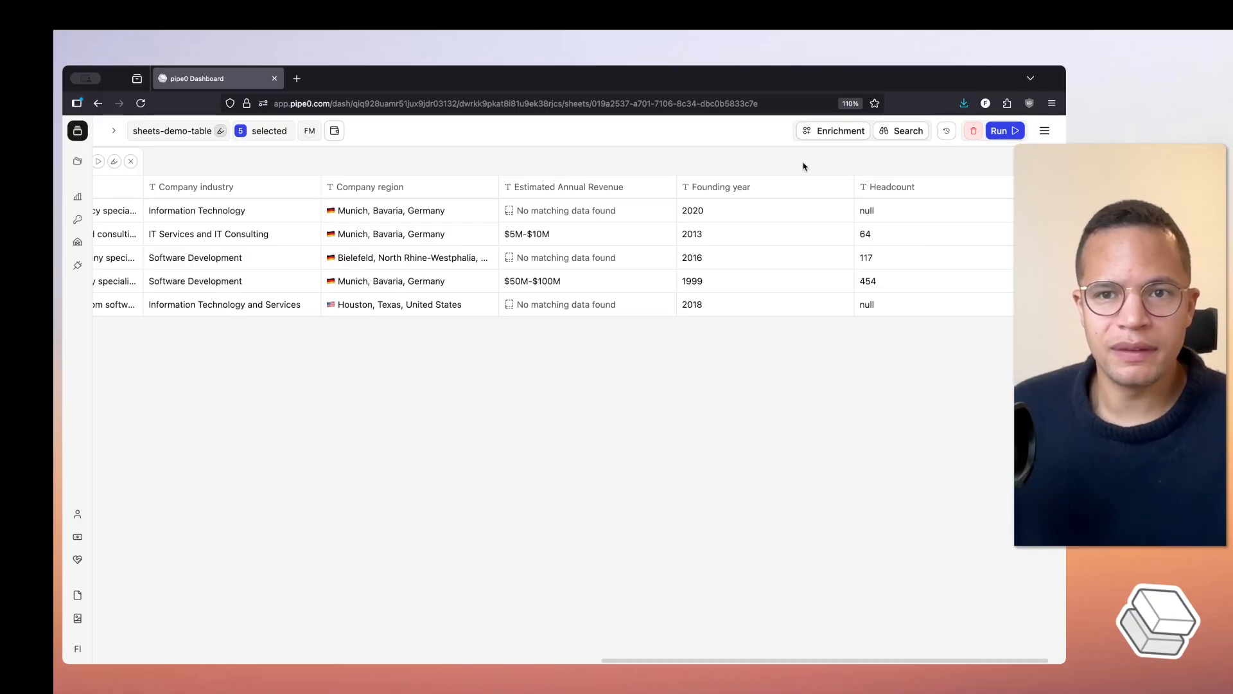
- Add a time travel point in the operation history and restore the sheet to the 11:44 sandbox version ...bc6b
click(947, 132)
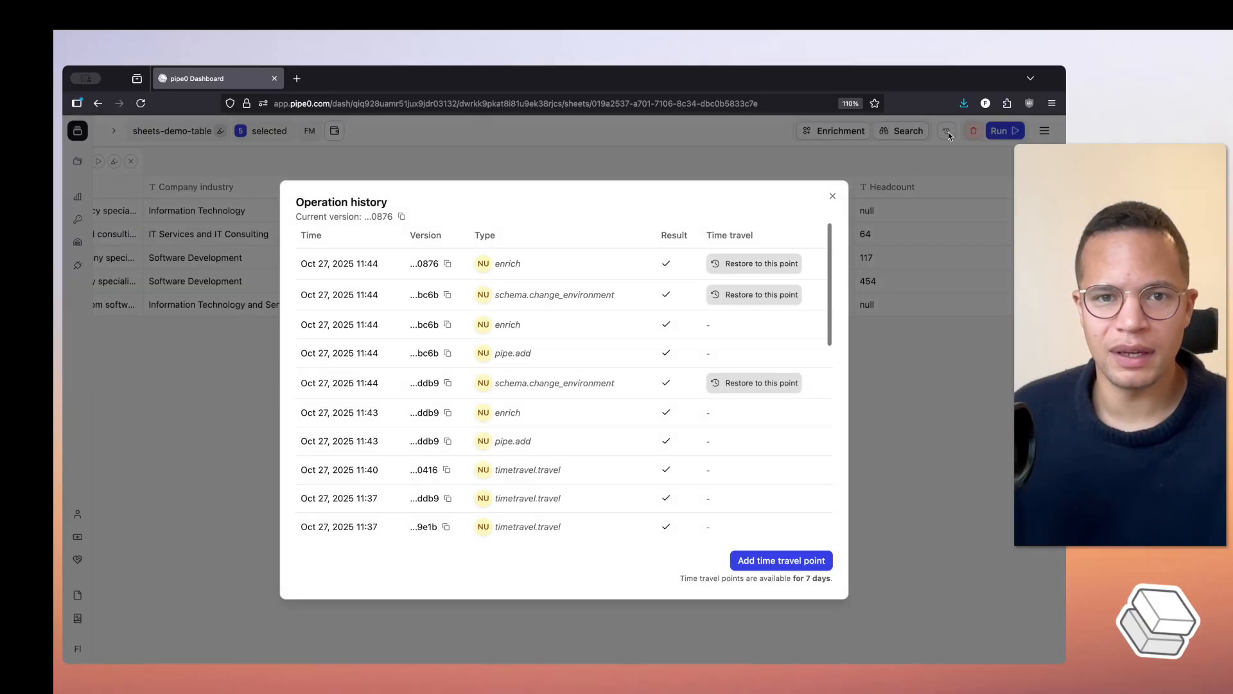
click(793, 560)
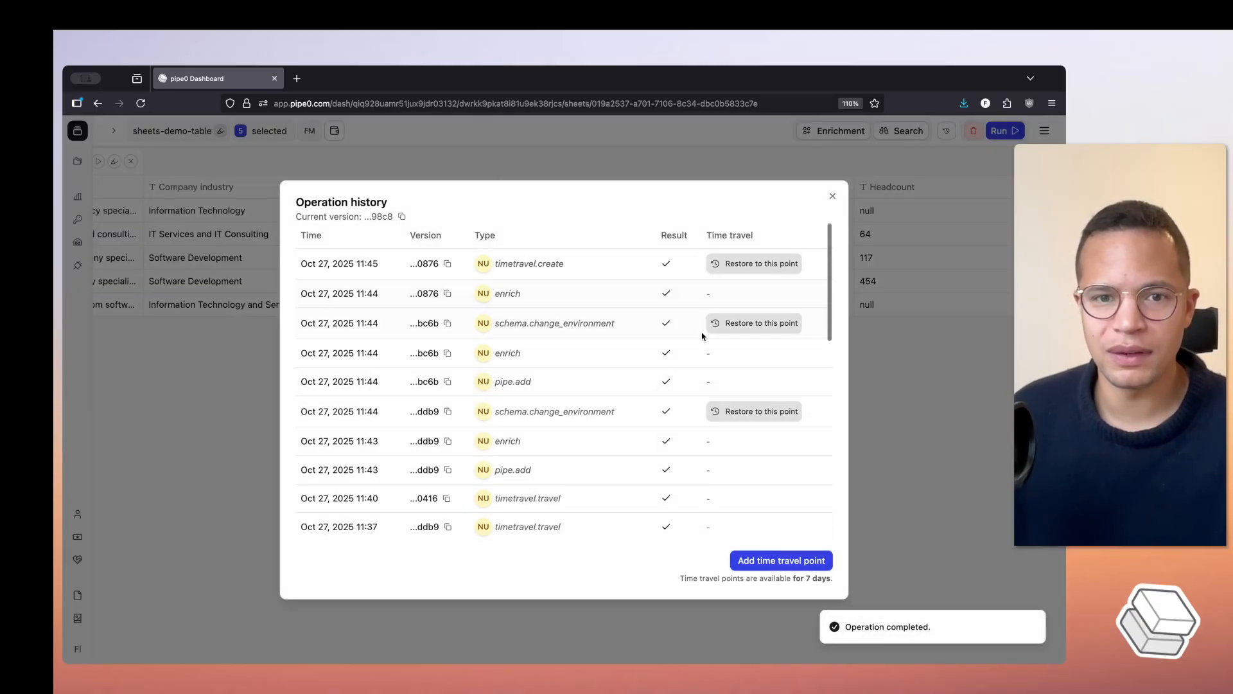
scroll(738, 379, down, 5)
scroll(738, 376, down, 5)
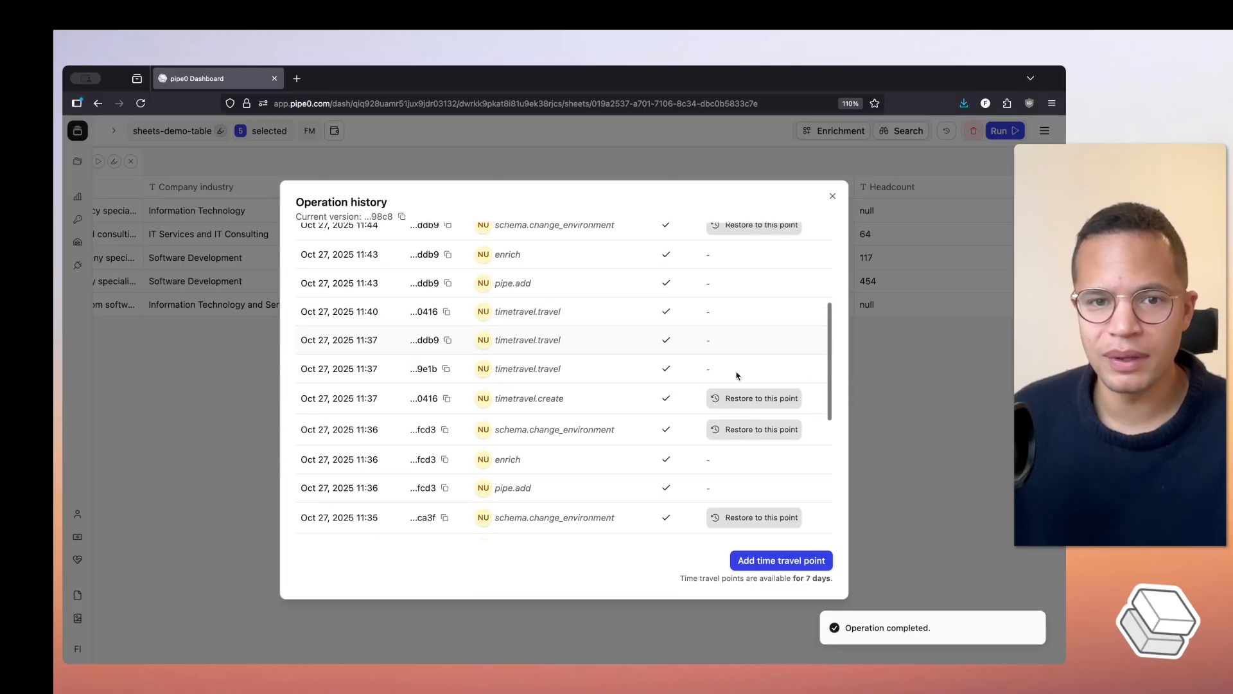
scroll(737, 376, down, 2)
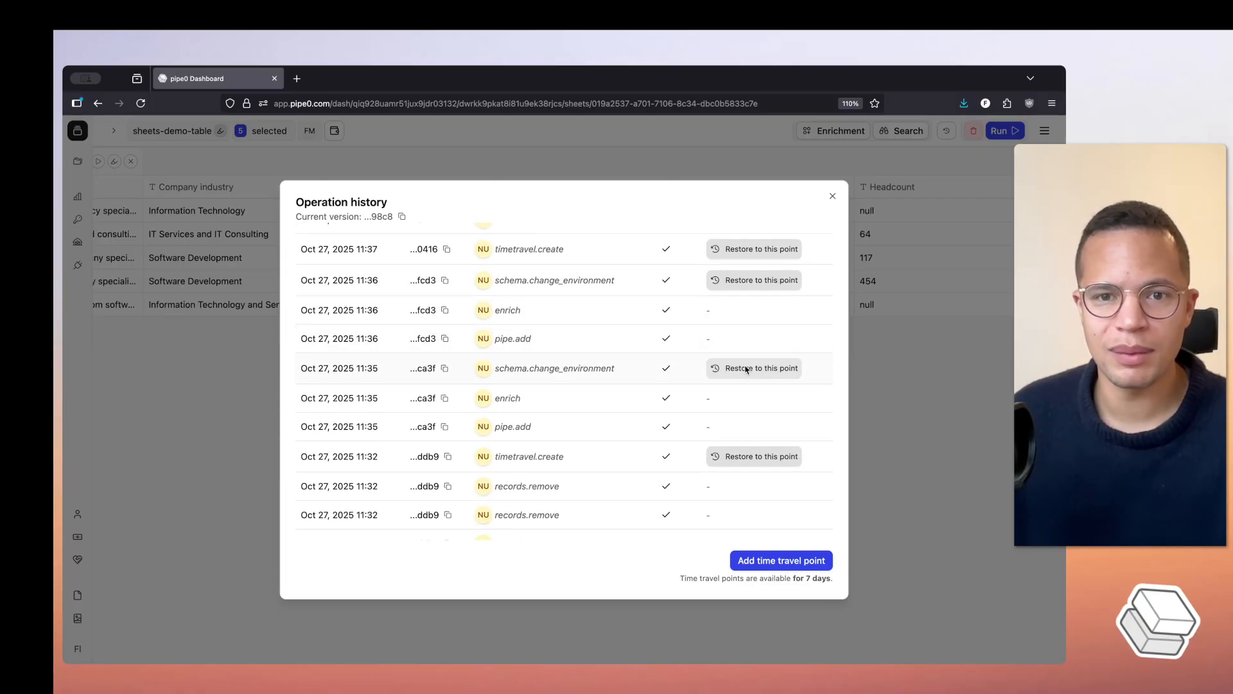
click(749, 369)
scroll(738, 379, down, 3)
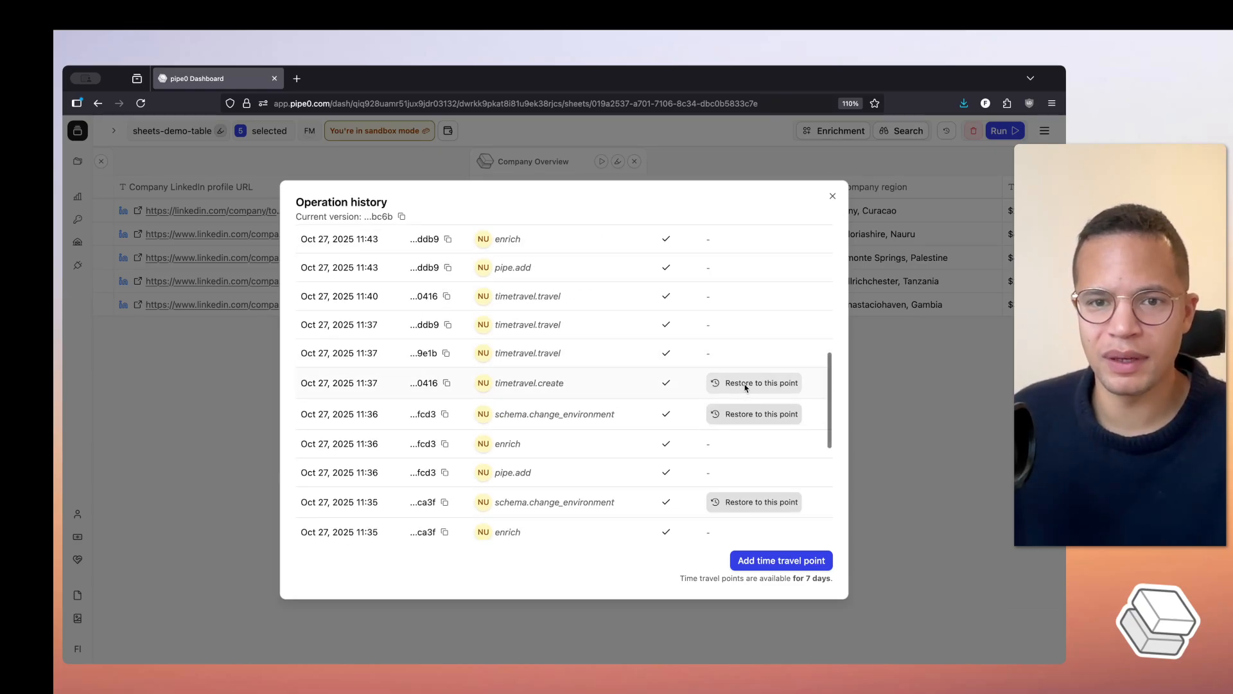
- Restore the sheet to the 11:37 time travel point, version ...0416, and close the operation history
click(745, 384)
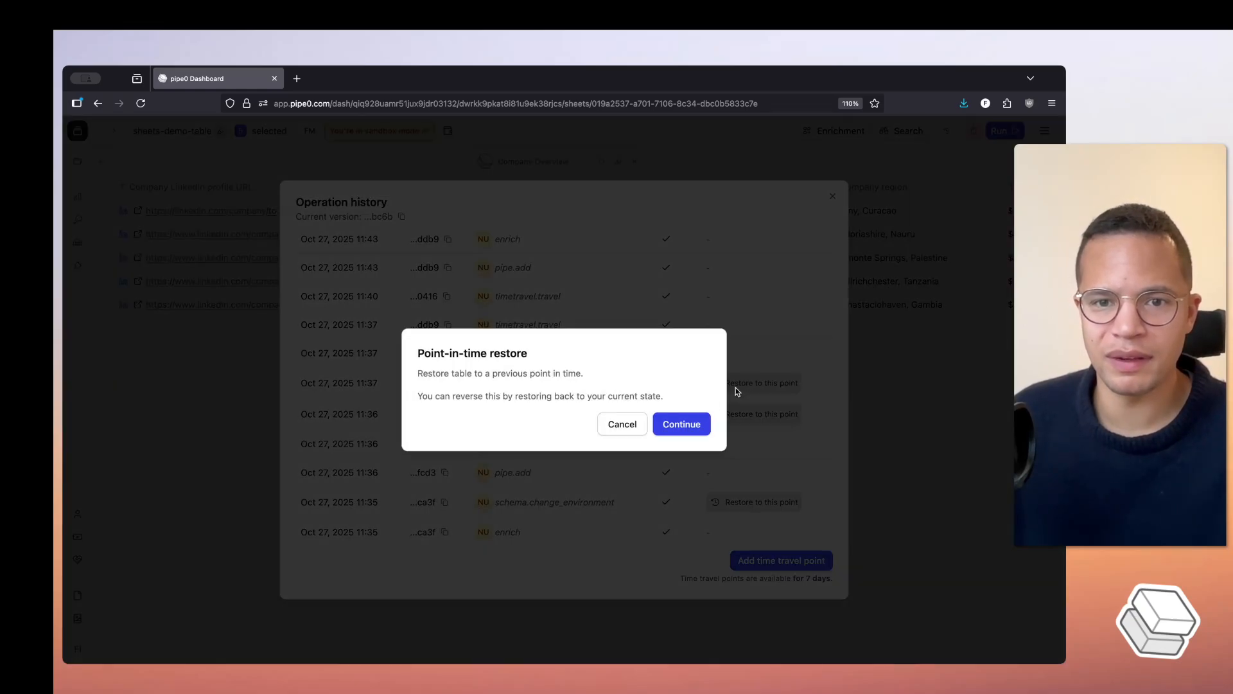
click(679, 423)
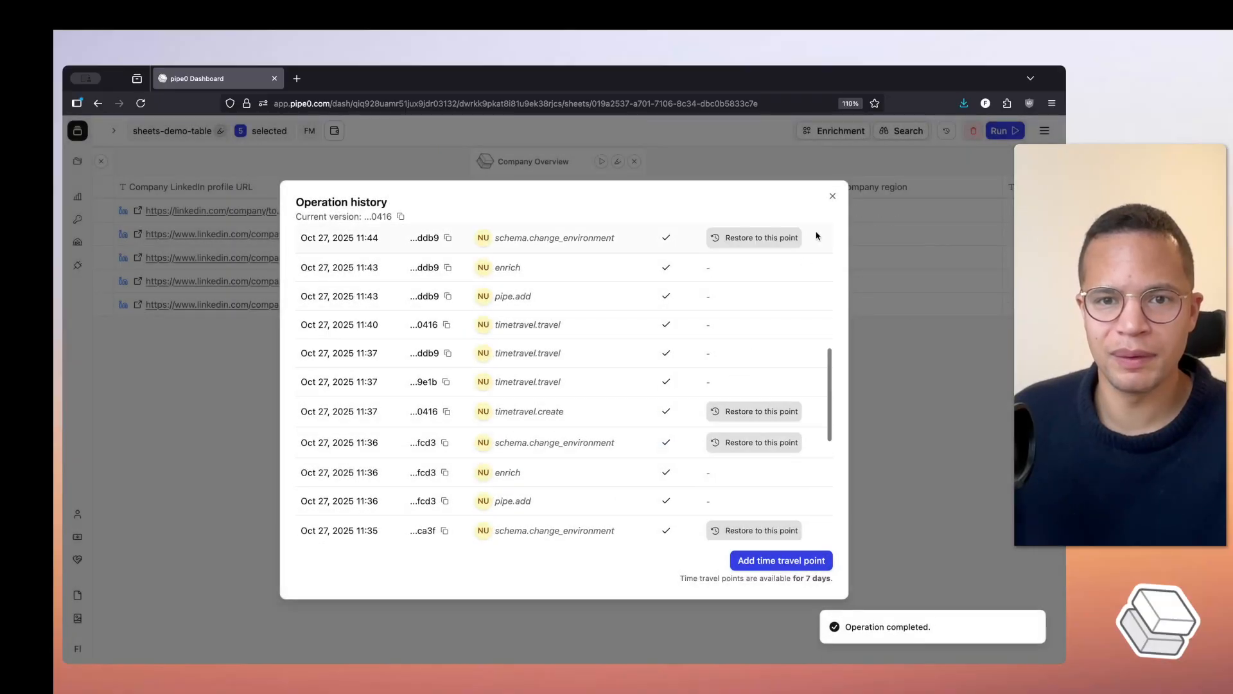
click(832, 196)
- Review the restored sheet across all columns, from the company names through industry, region, estimated annual revenue, founding year and headcount
scroll(628, 320, left, 3)
scroll(628, 321, left, 2)
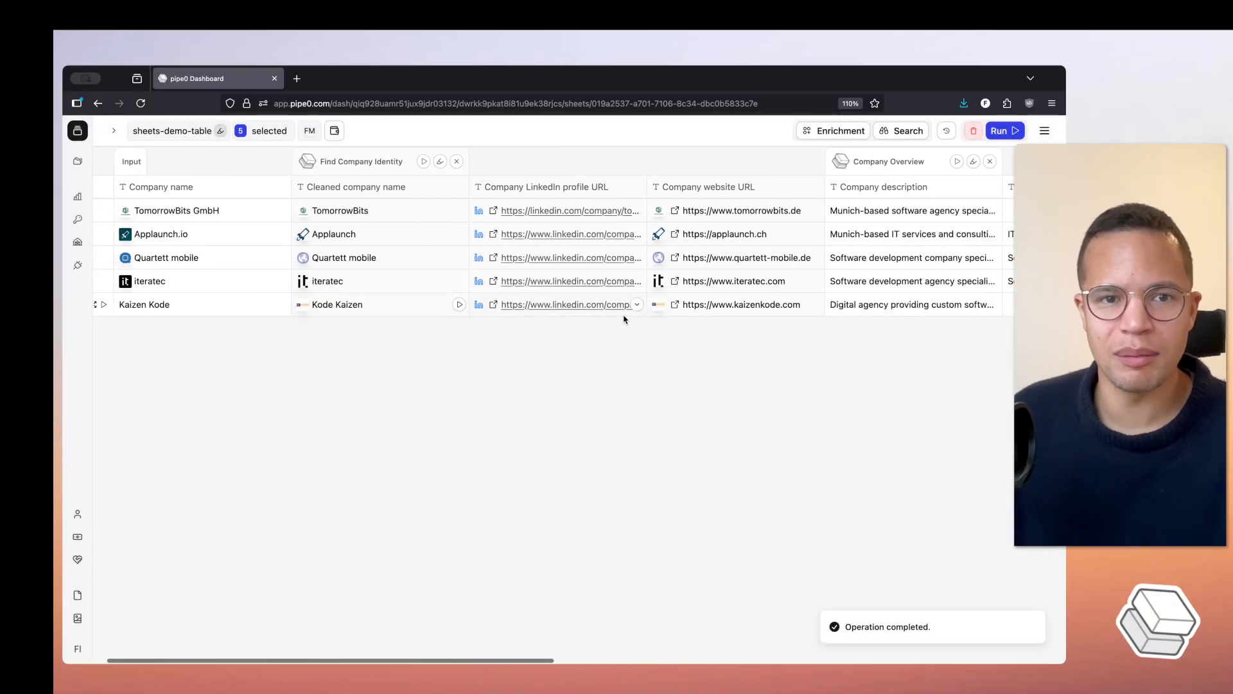
scroll(623, 318, right, 10)
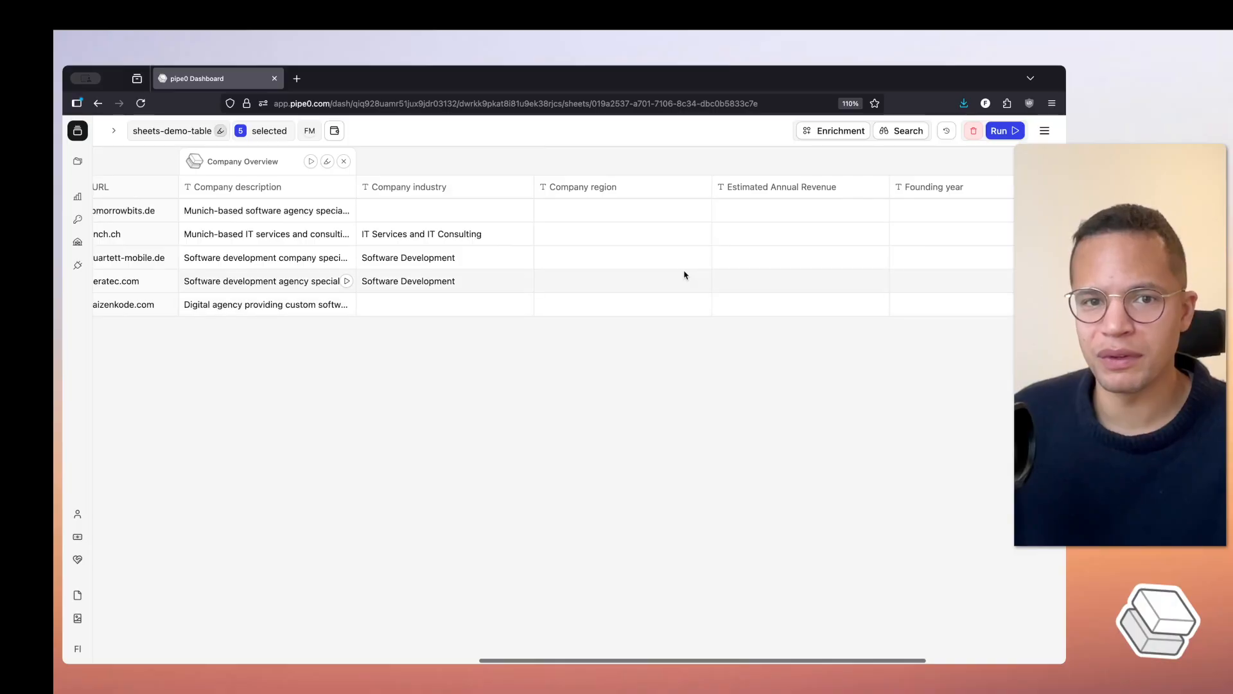
scroll(680, 278, right, 5)
scroll(674, 280, left, 3)
scroll(673, 281, left, 2)
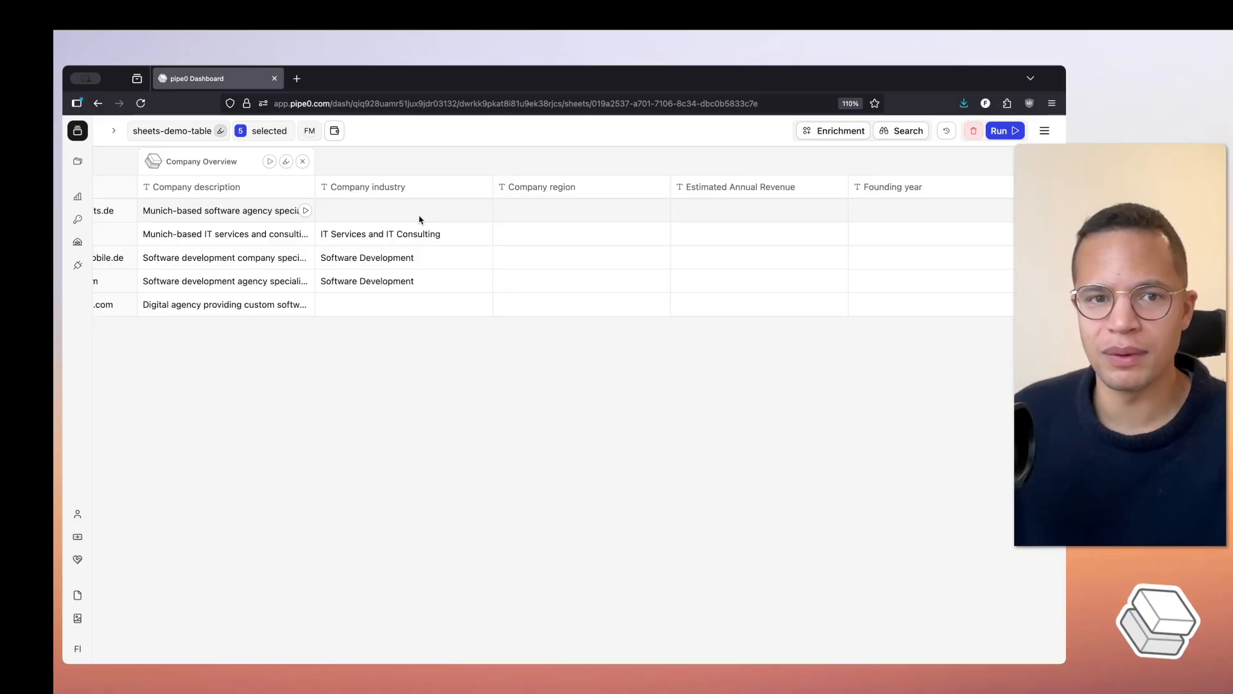
scroll(559, 213, right, 5)
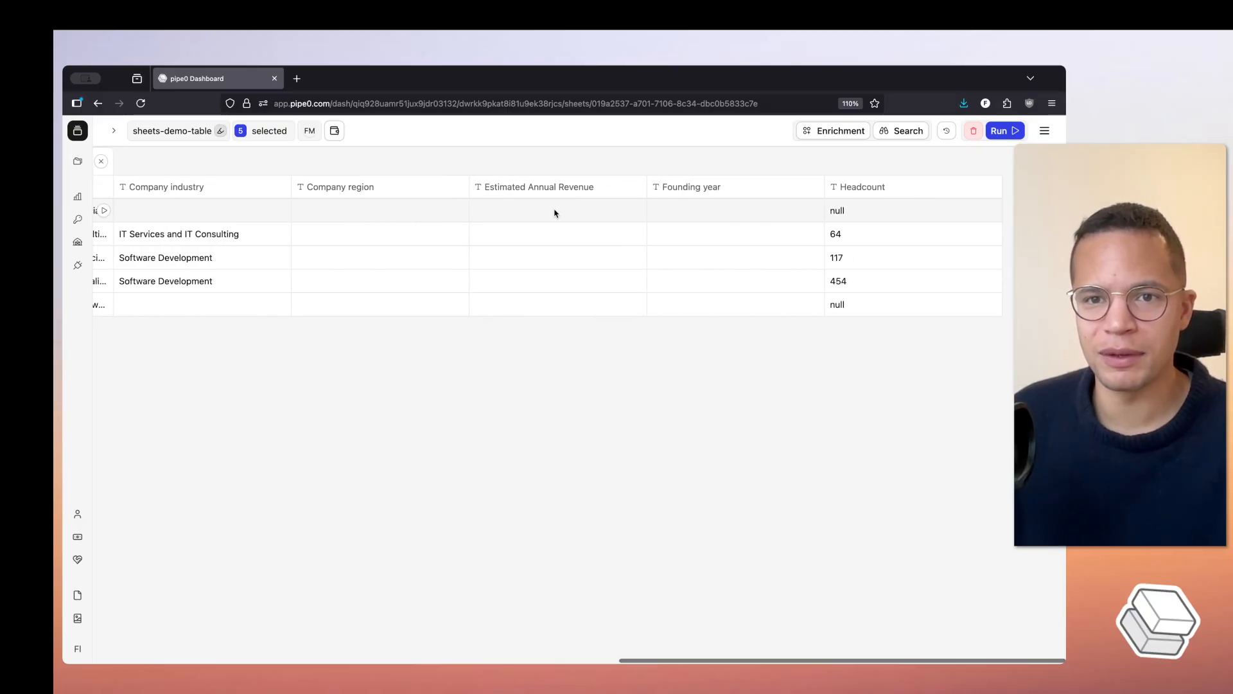
scroll(469, 219, left, 15)
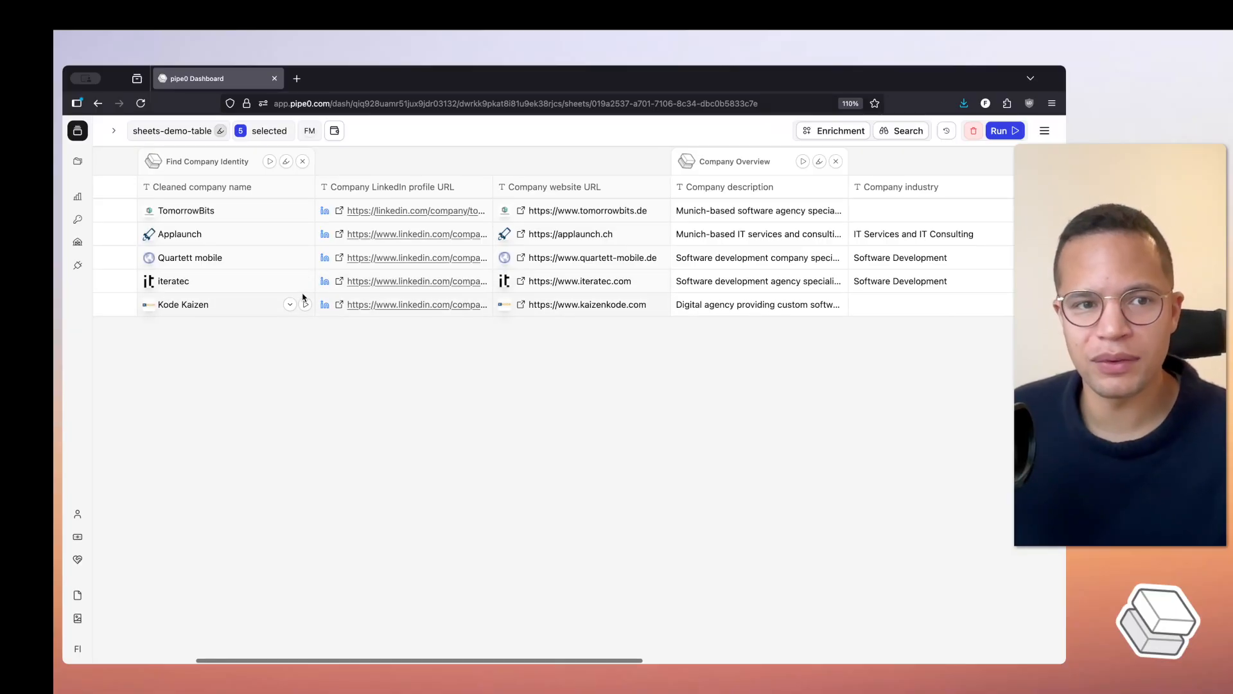
- Open the usage overview and examine the sandbox pipeline runs per hour, pipeline run events, pipe analytics and pipe events
click(78, 197)
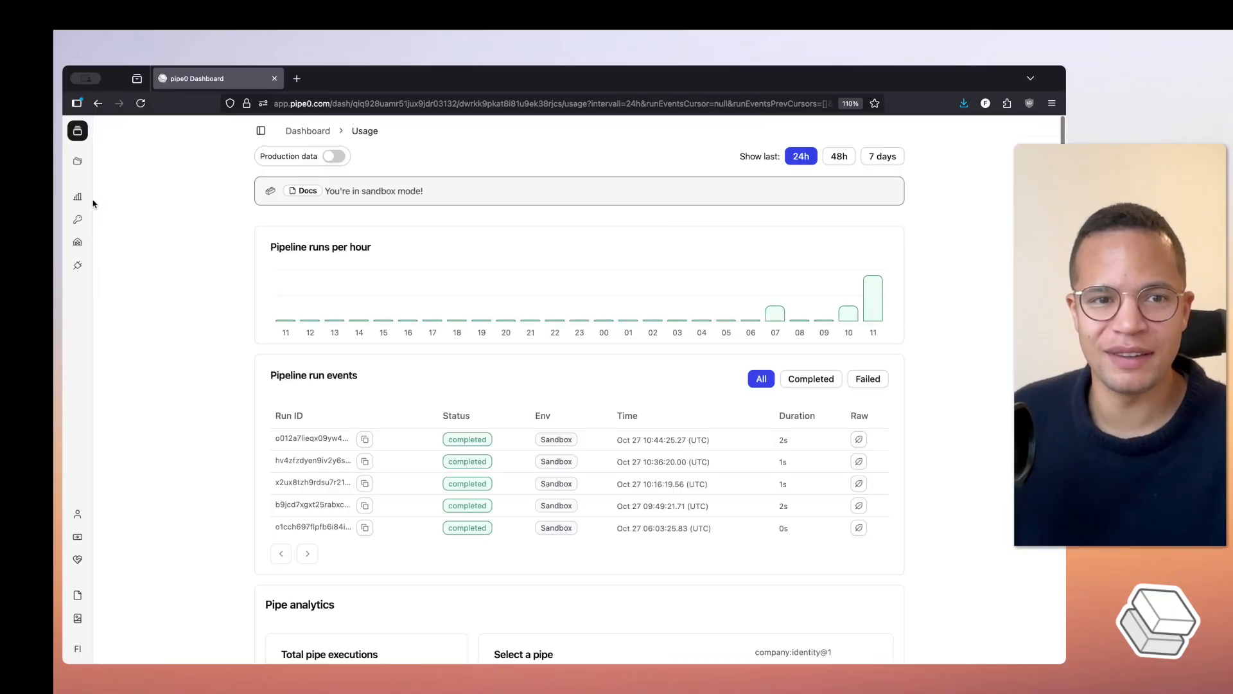
scroll(565, 418, down, 2)
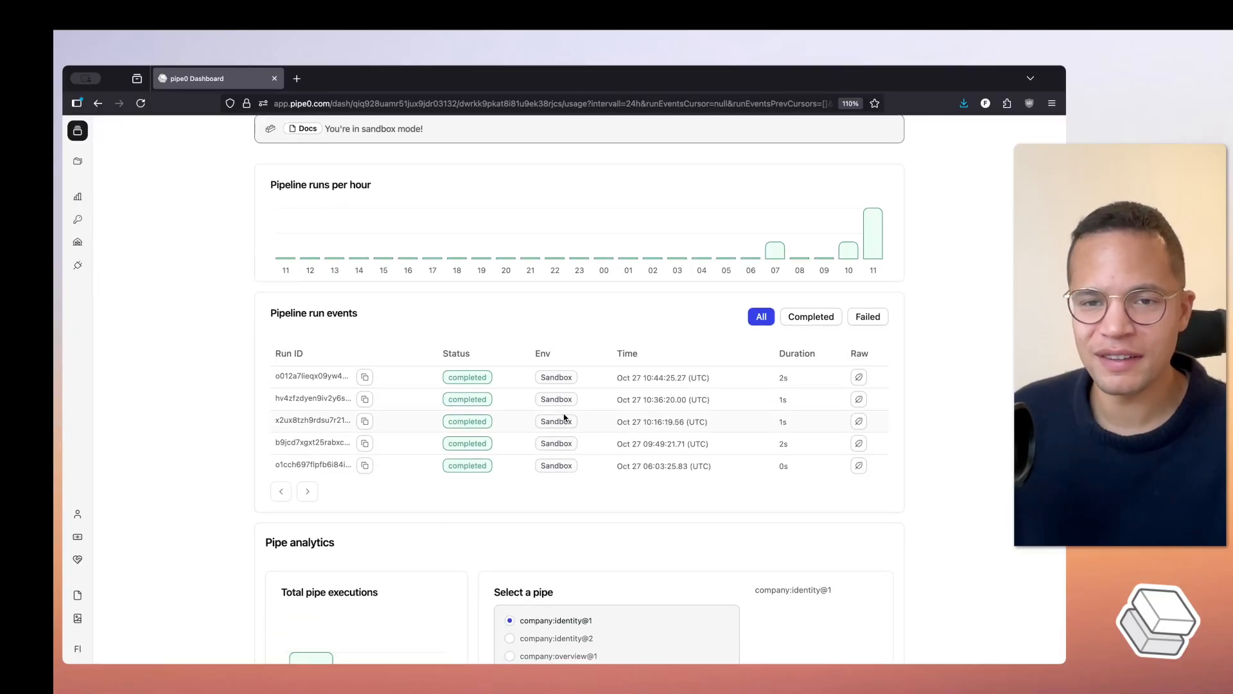
scroll(565, 418, up, 2)
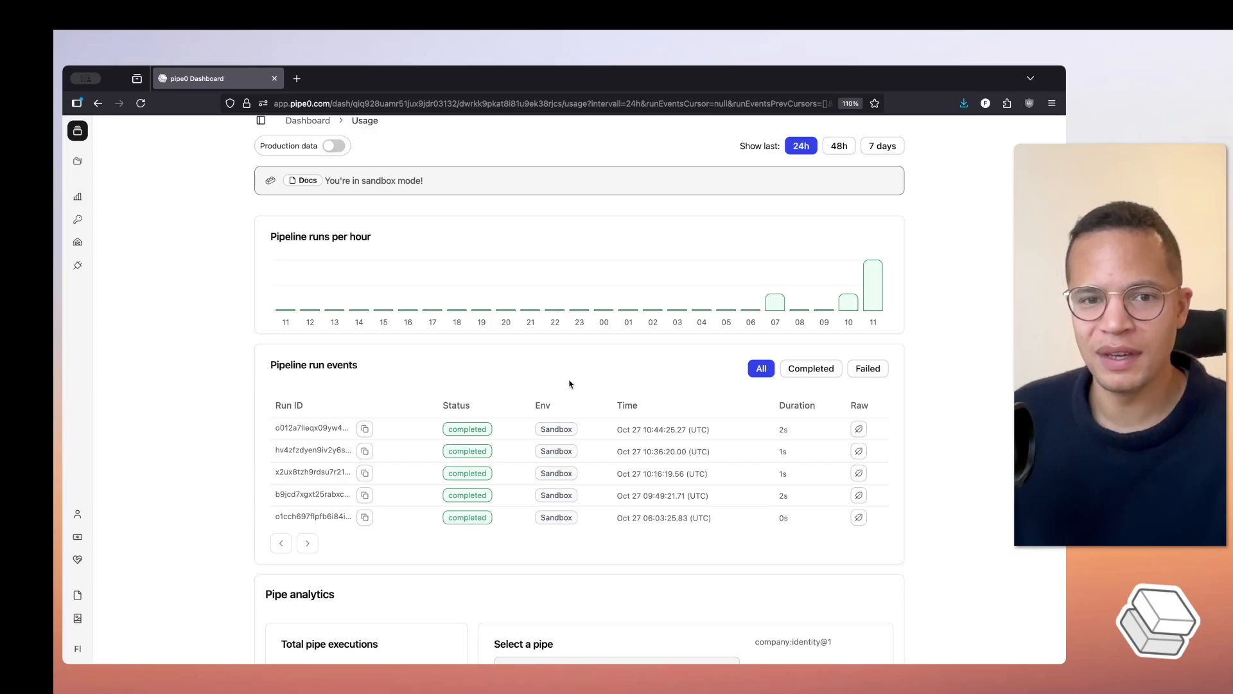
scroll(569, 384, down, 1)
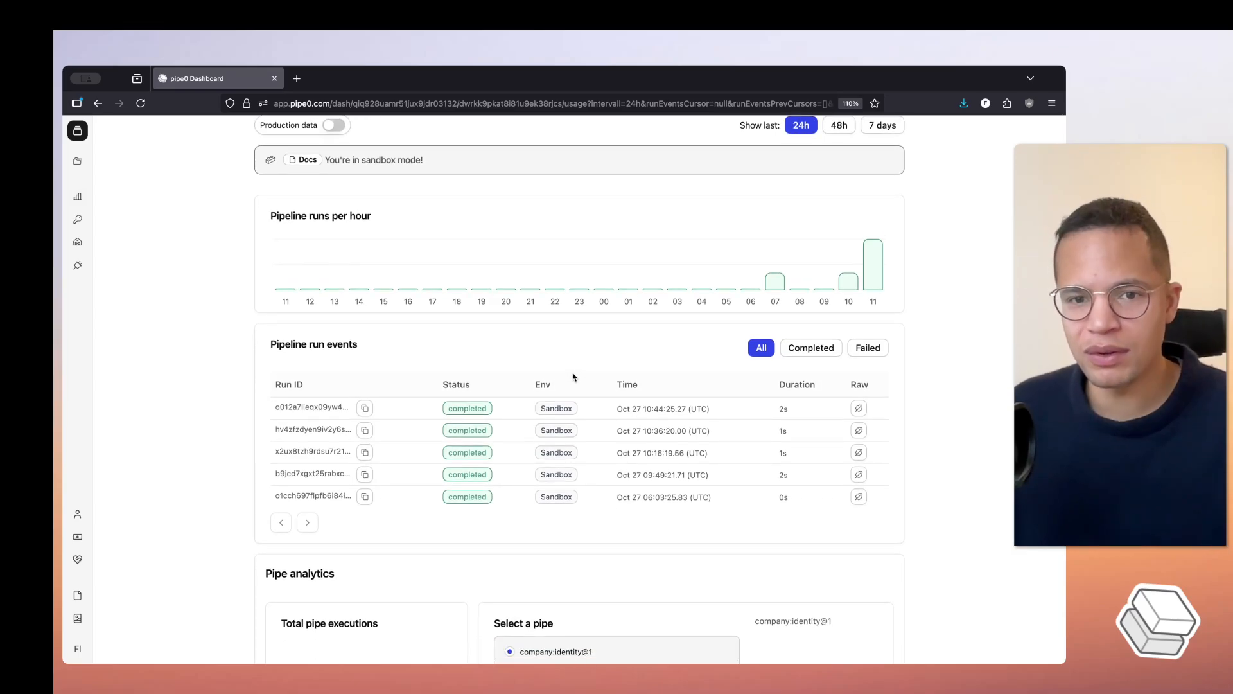
scroll(573, 377, down, 5)
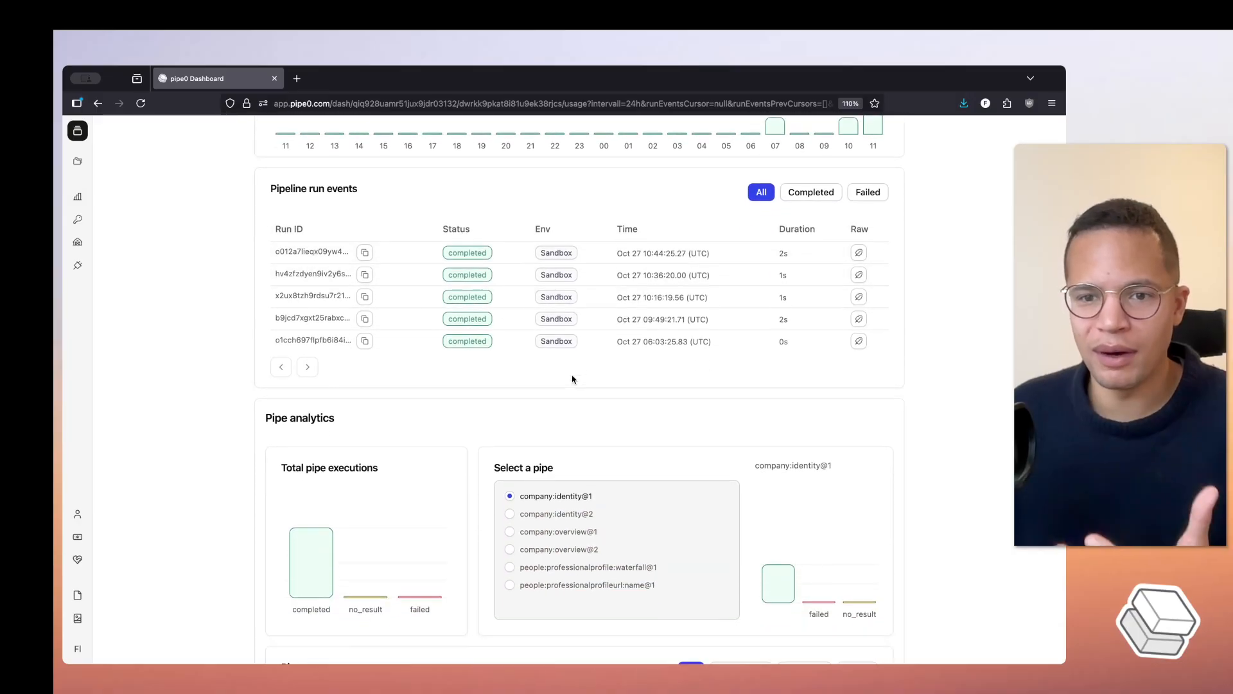
scroll(572, 378, down, 1)
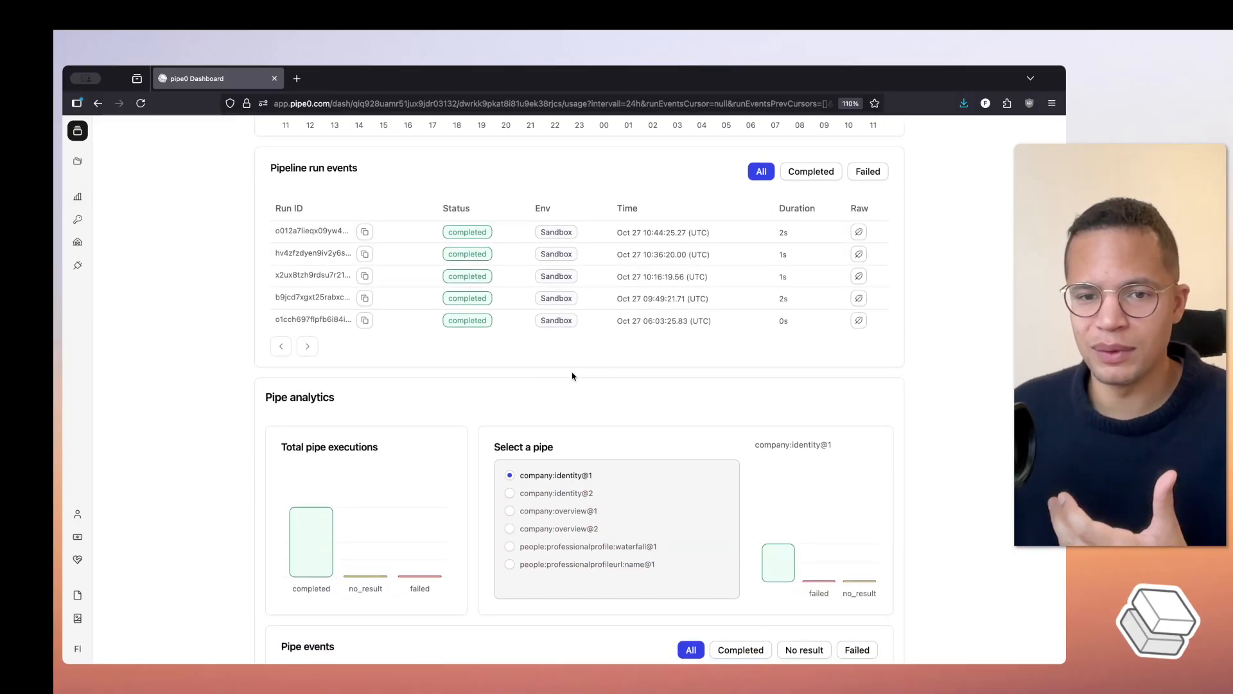
scroll(571, 376, down, 4)
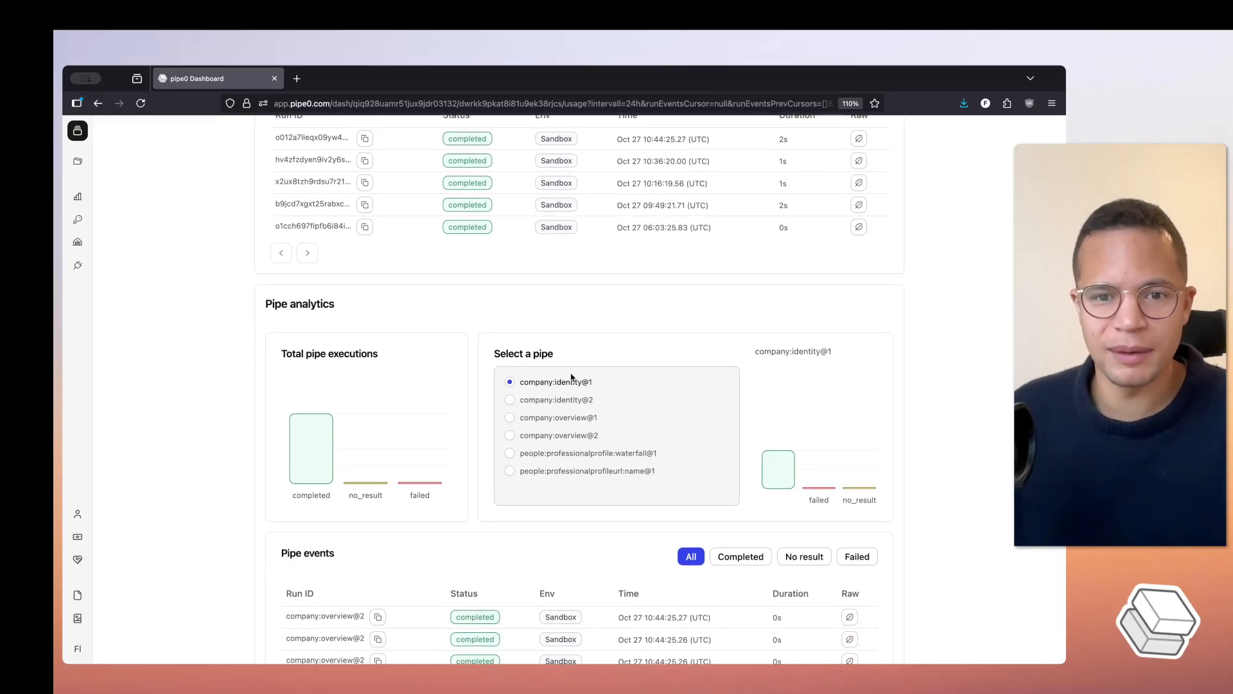
scroll(571, 375, down, 5)
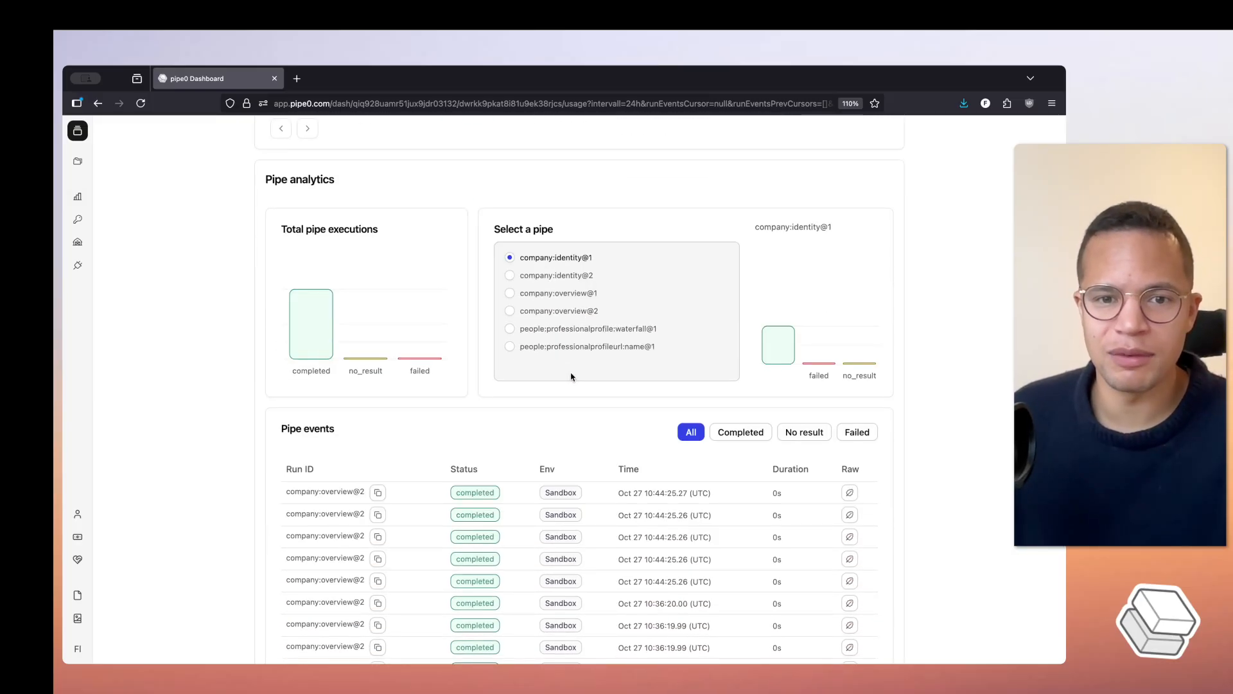
scroll(571, 375, up, 15)
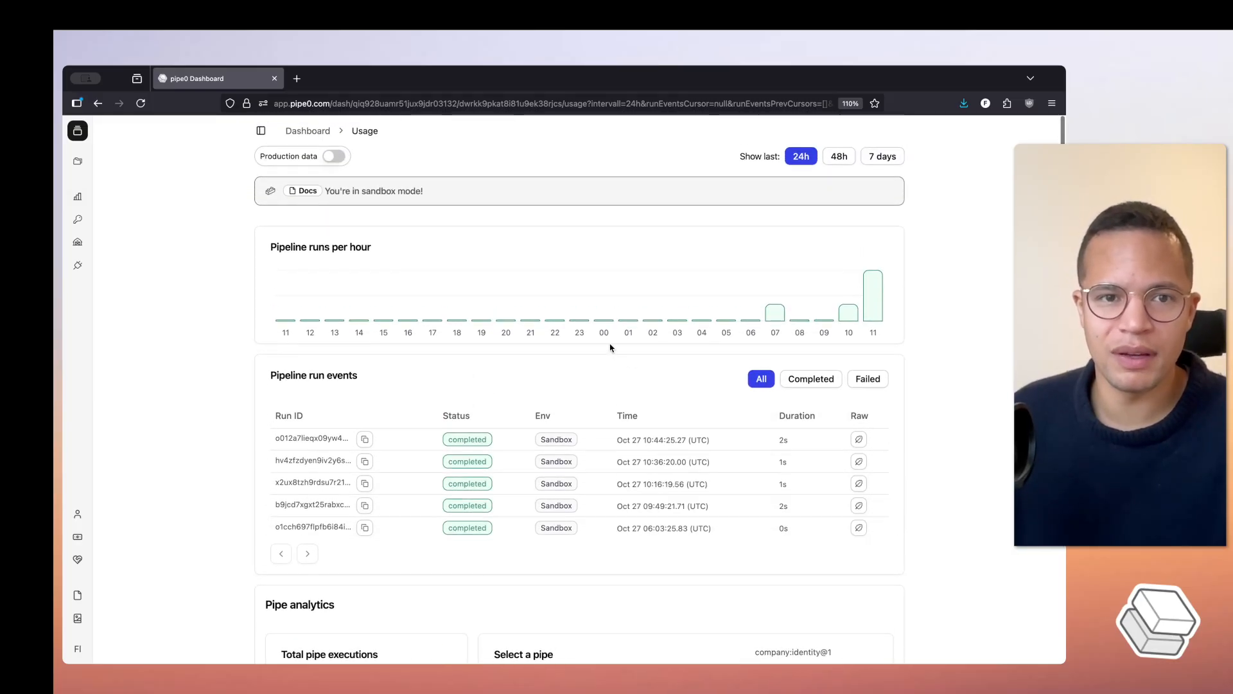
- Switch the usage overview to production data and review its pipeline run events, pipe analytics and individual pipe events
click(333, 157)
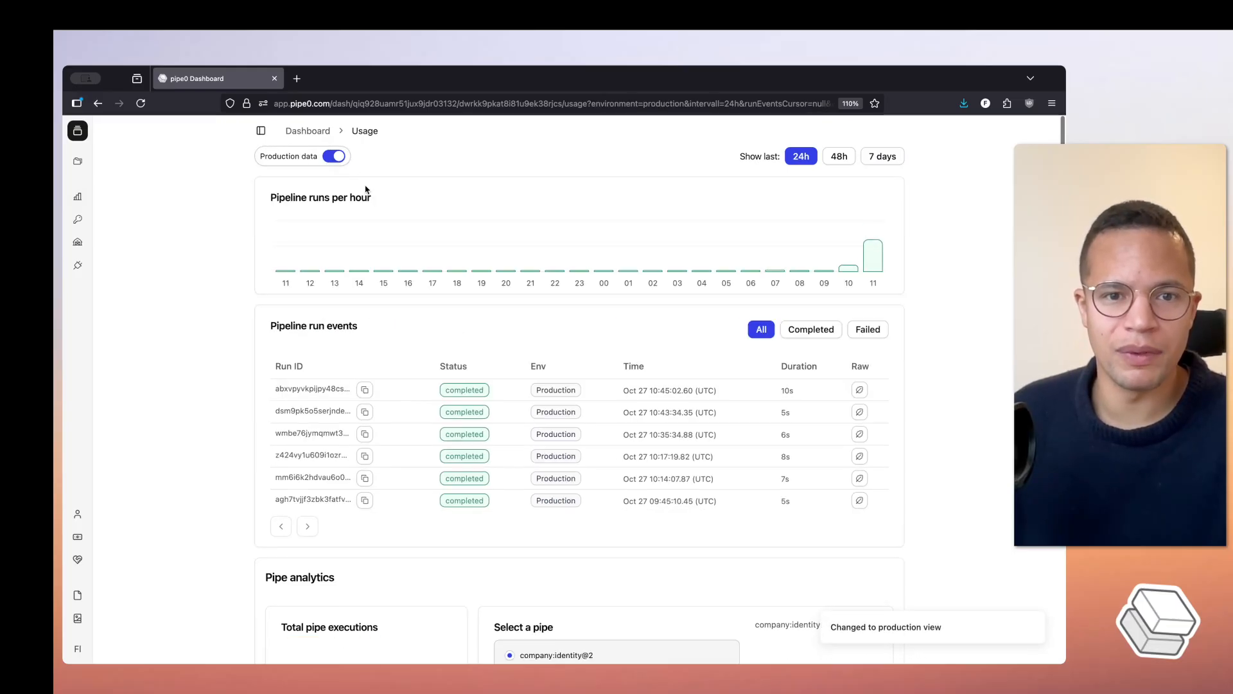
scroll(631, 297, down, 20)
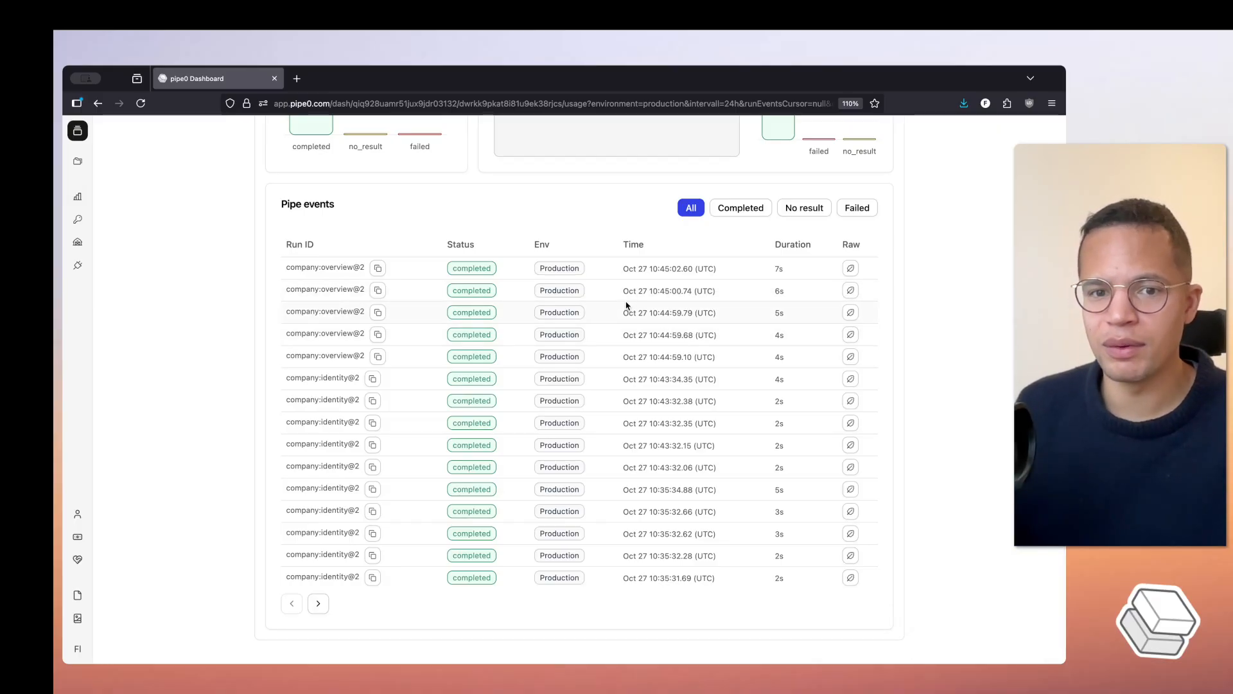
scroll(475, 257, up, 5)
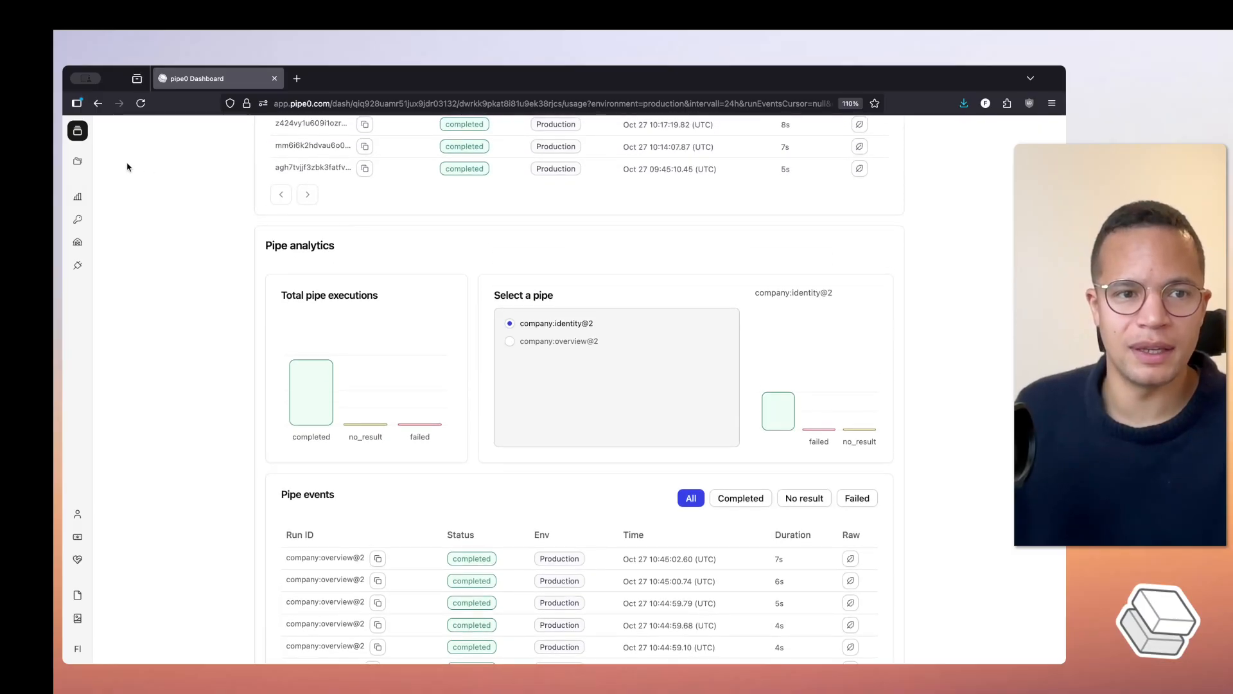
- Reopen the sheets-demo-table project and bring its Company Overview output columns into view
click(78, 161)
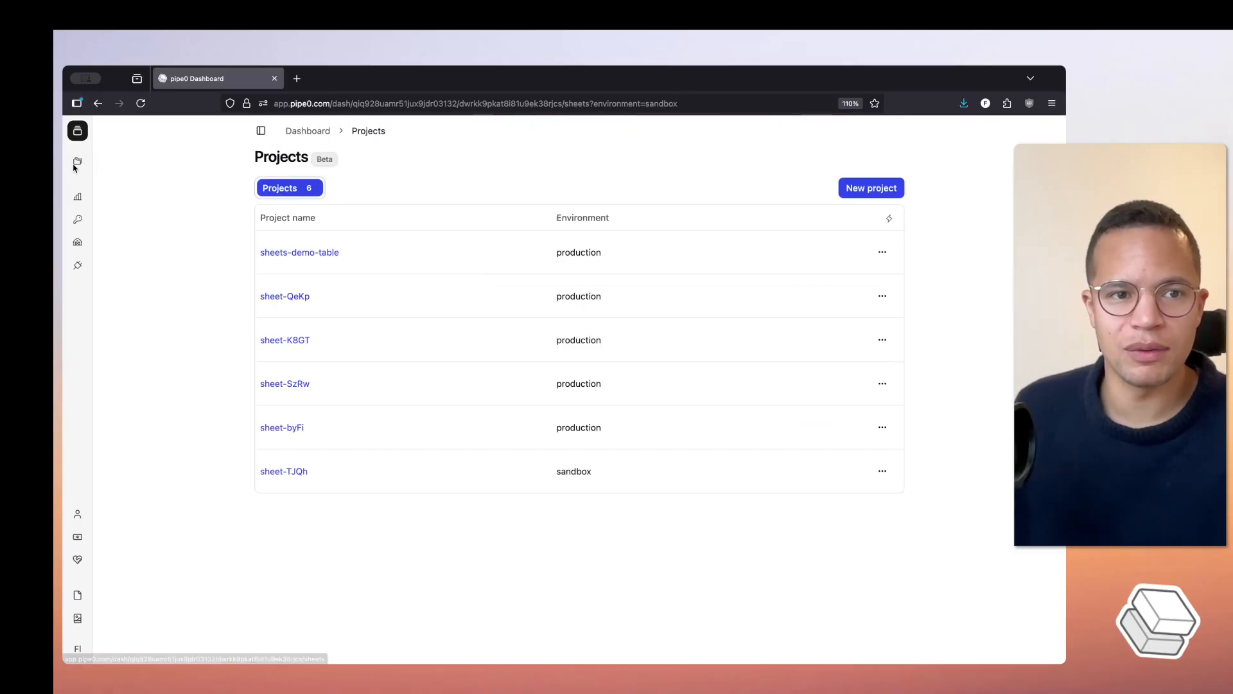
click(304, 254)
scroll(654, 229, right, 10)
scroll(655, 229, right, 4)
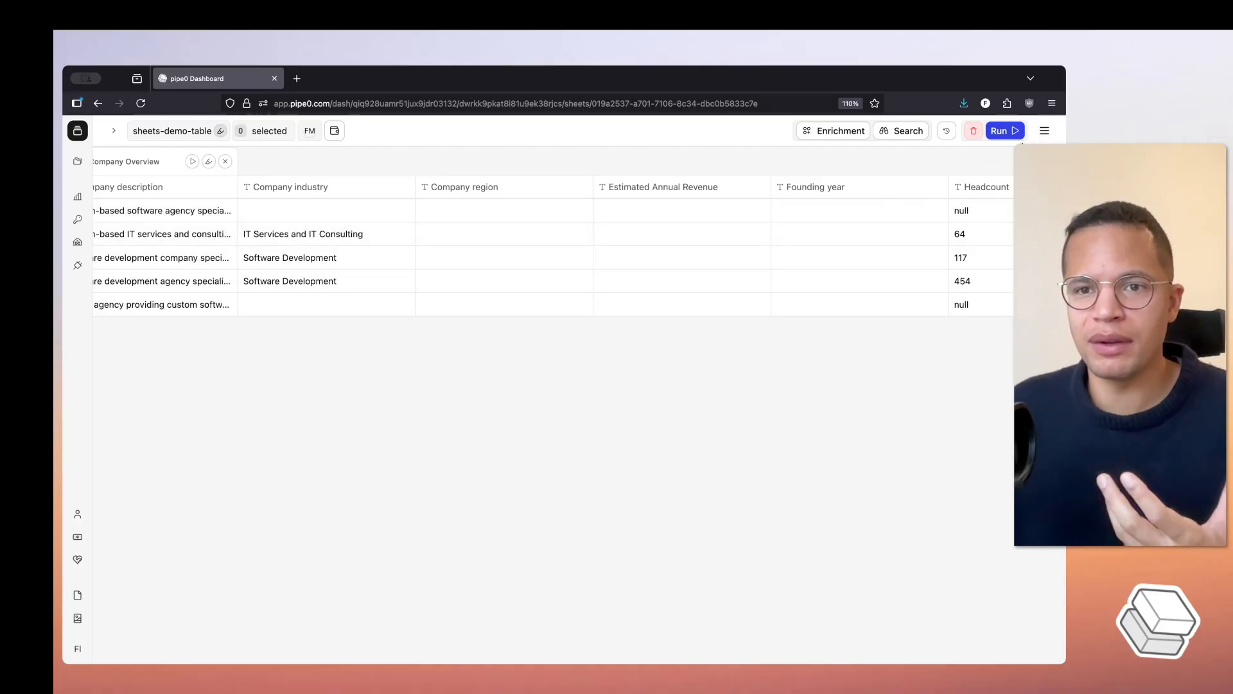
- View the table as code, examine the cURL request with its environment and pipe input and output fields, and close the export dialog
click(1043, 132)
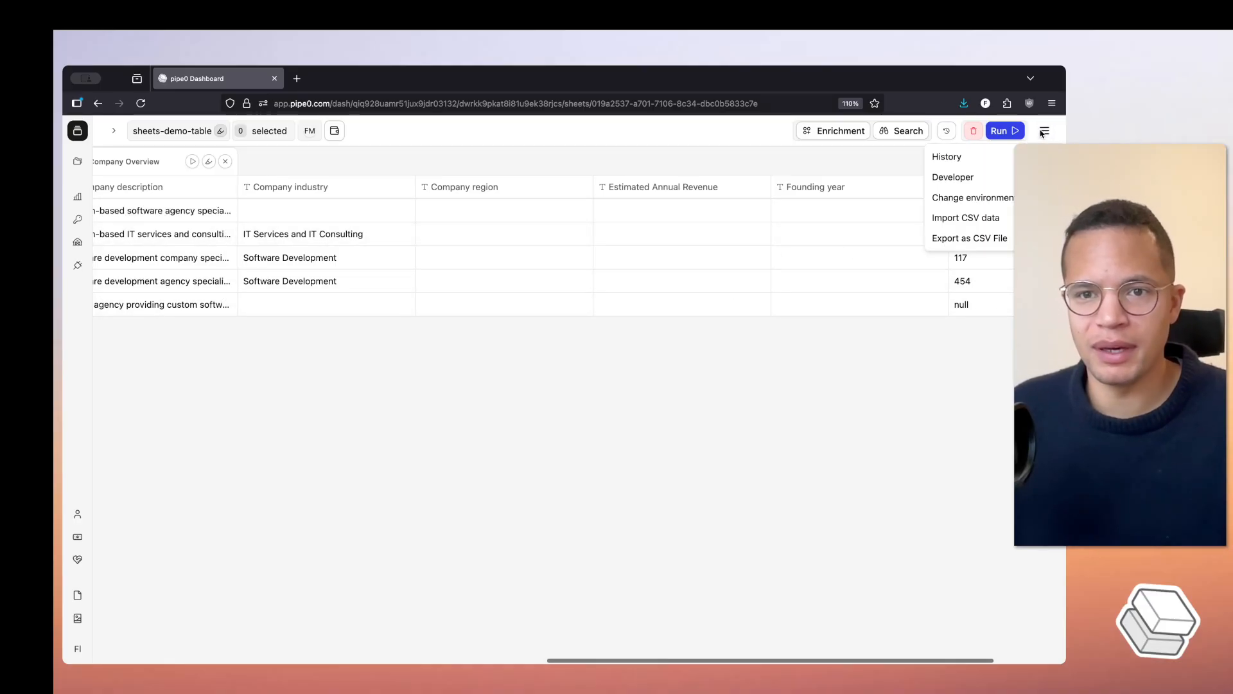
mouse_move(985, 181)
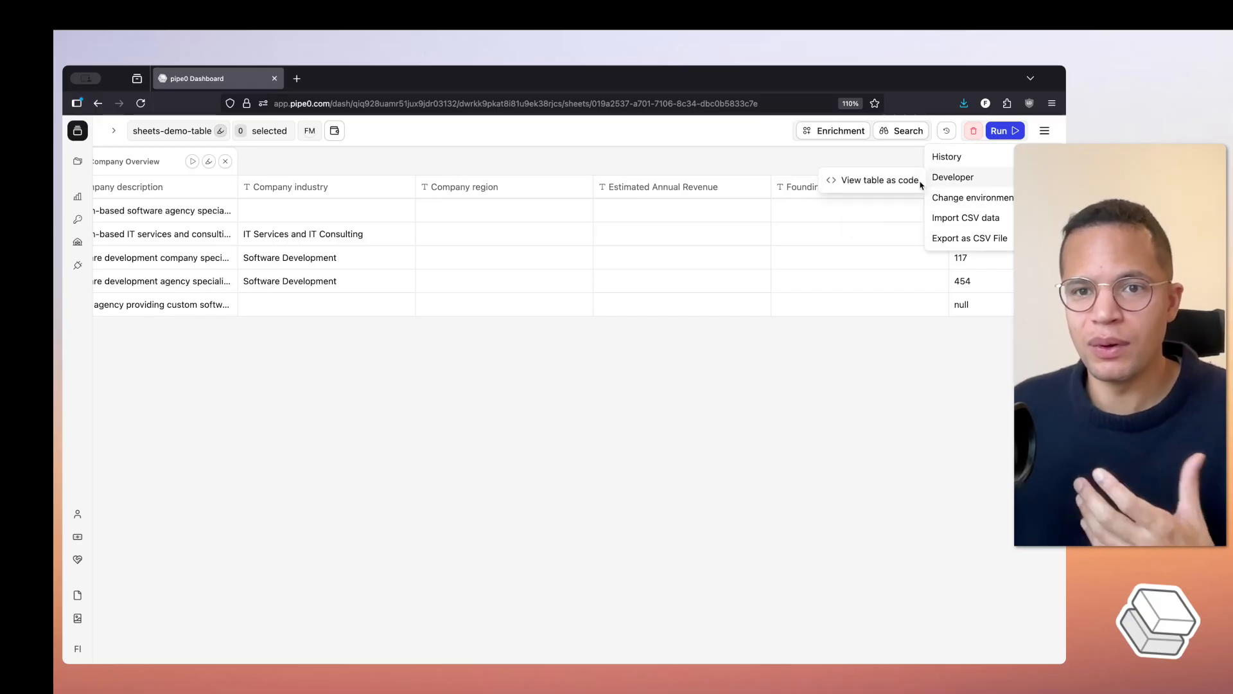
click(879, 183)
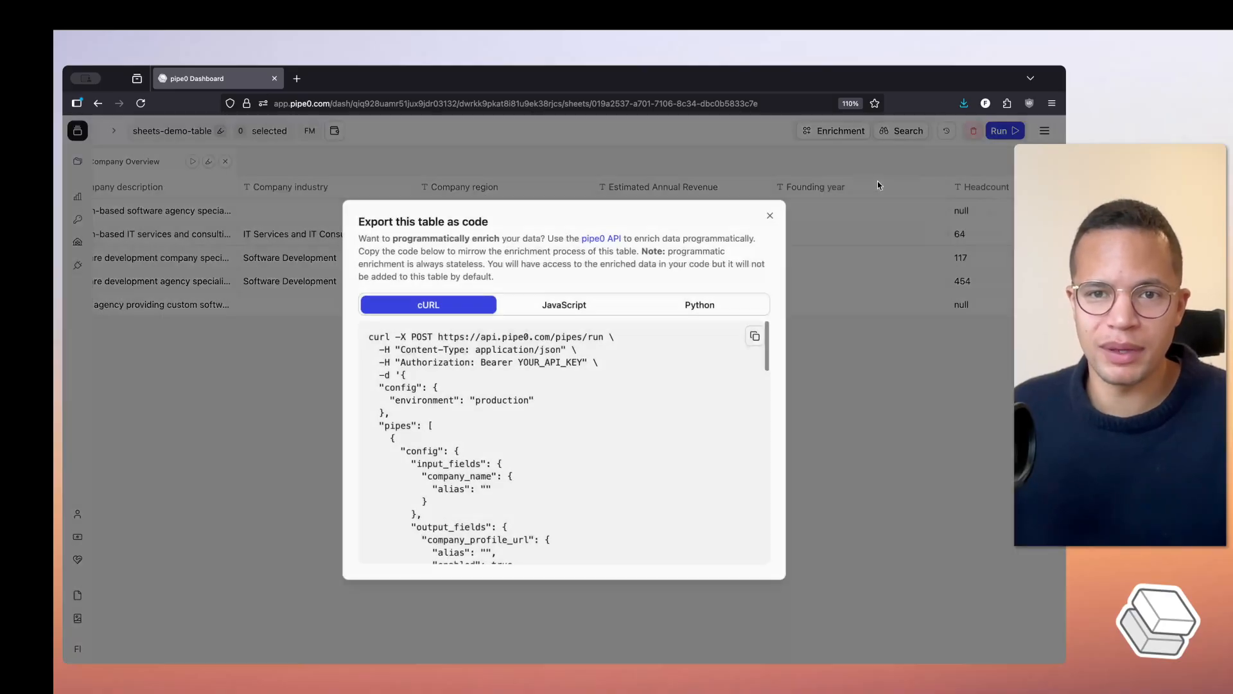
scroll(502, 390, down, 1)
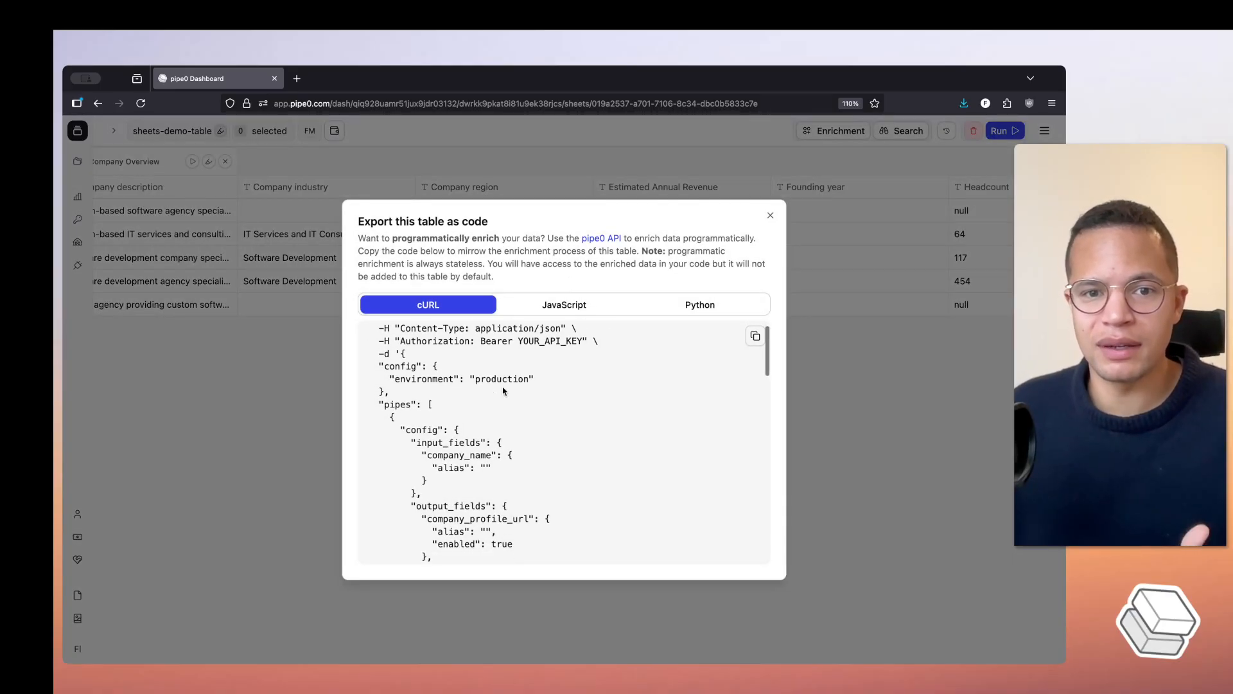
scroll(503, 389, down, 3)
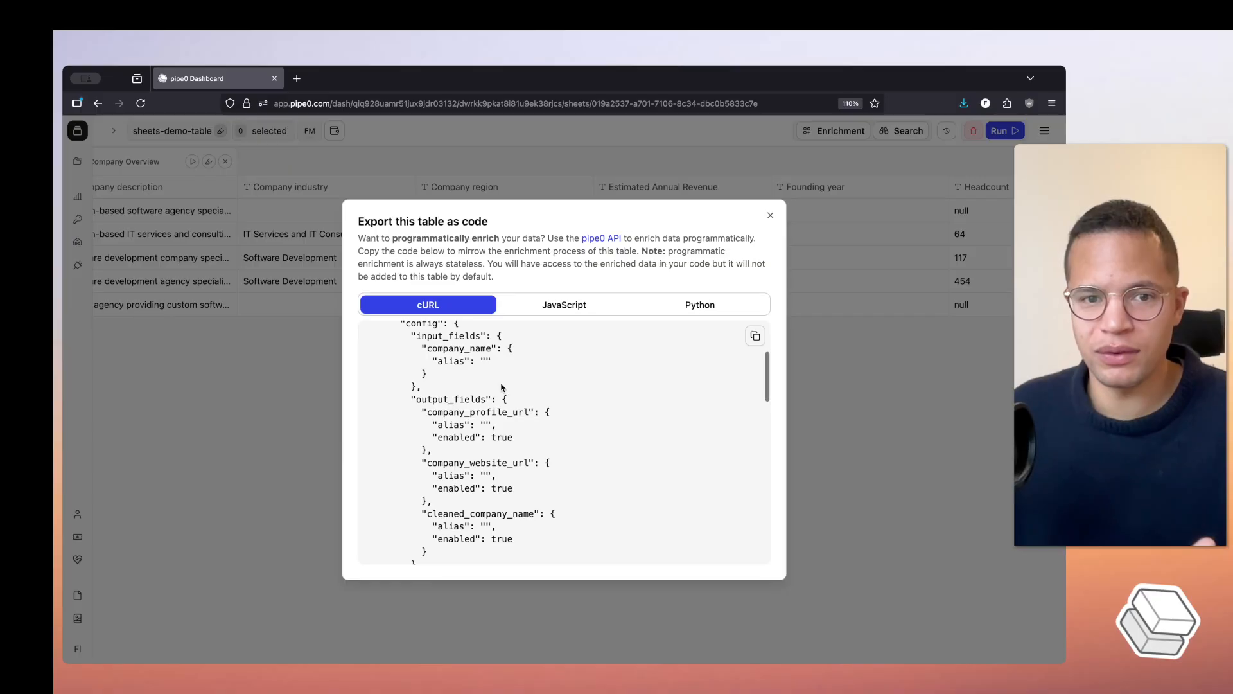
scroll(503, 387, down, 1)
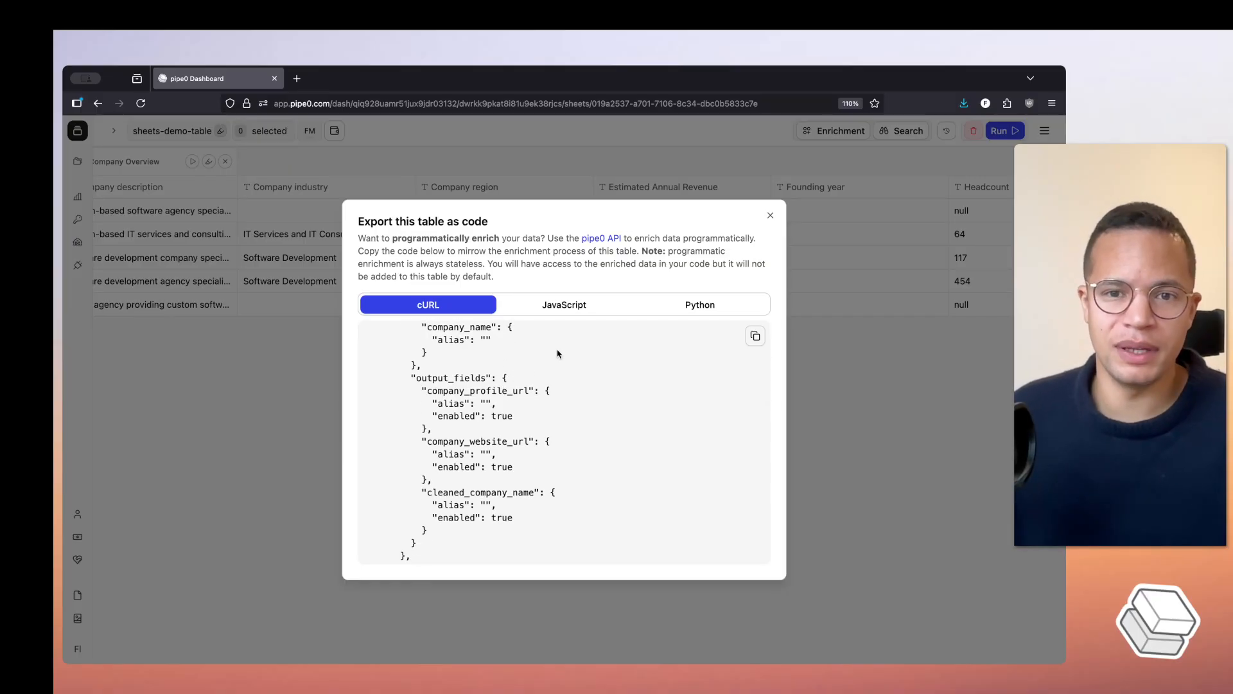
click(829, 375)
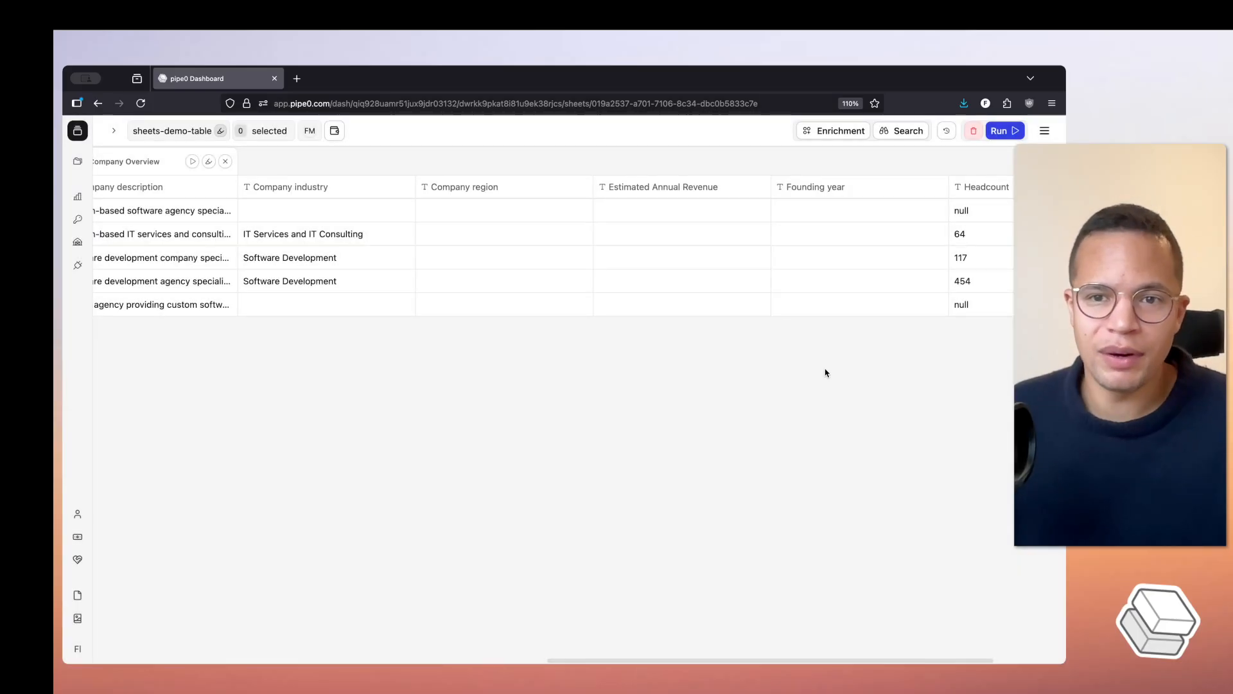